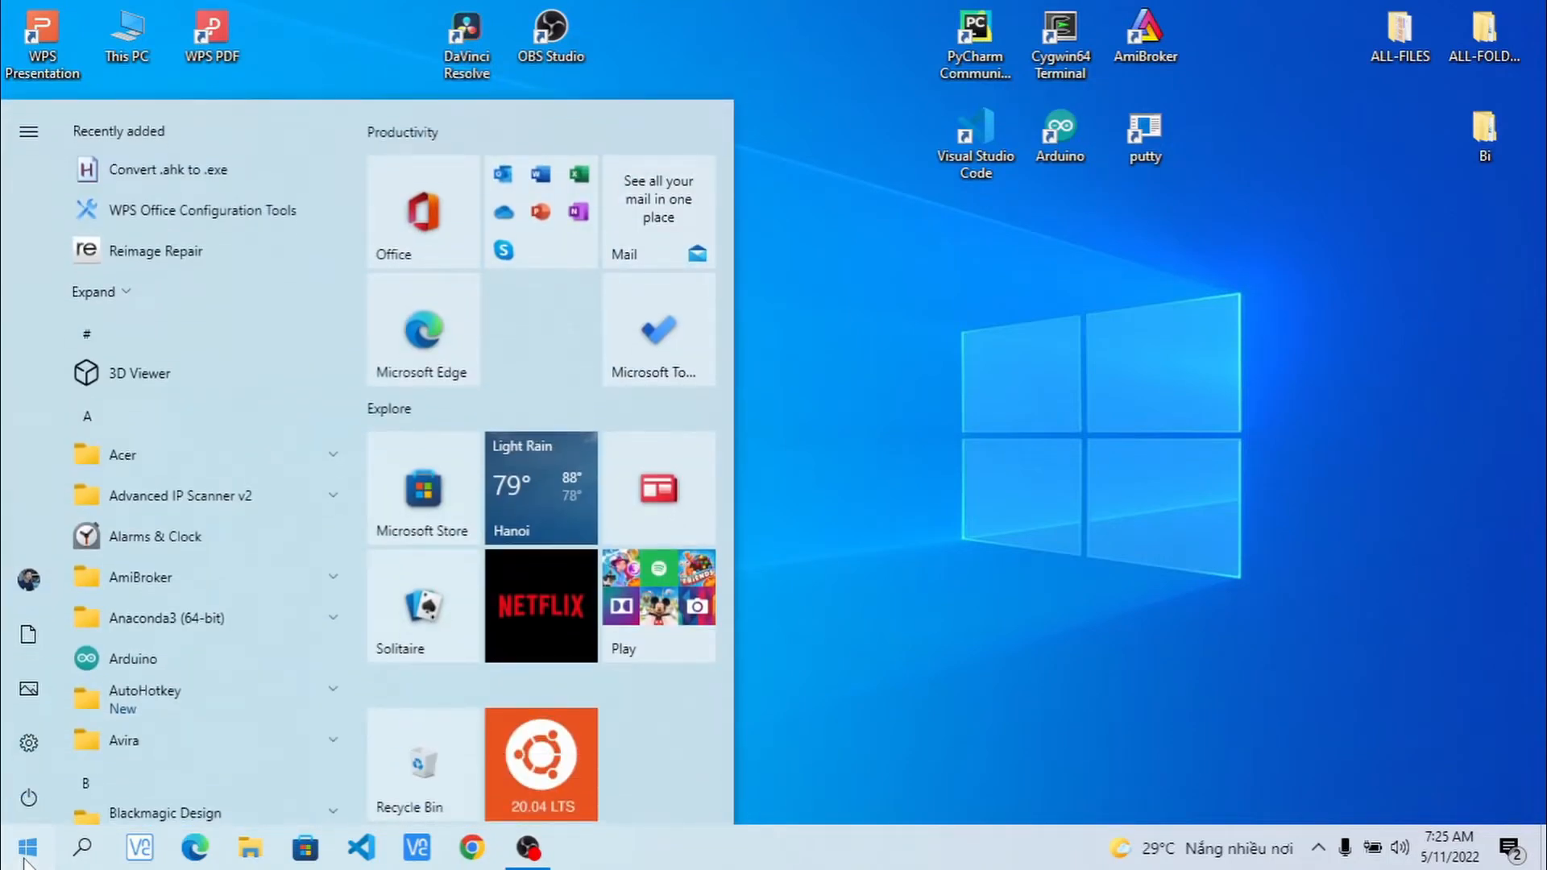
- Search 'disk' from the Start menu and launch Disk Management
type("disk")
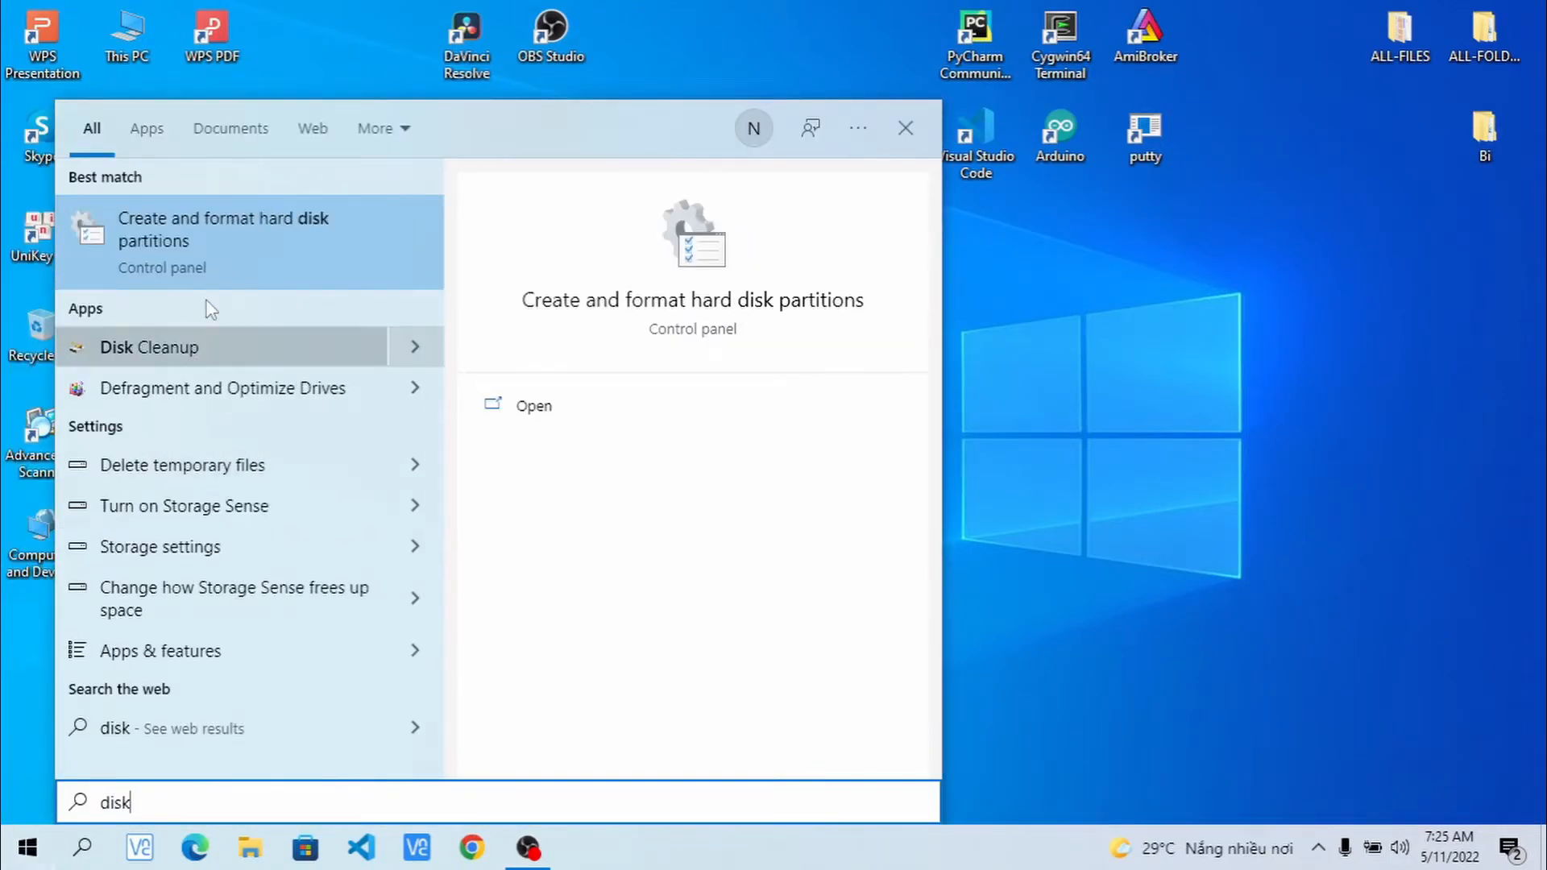
left_click(268, 239)
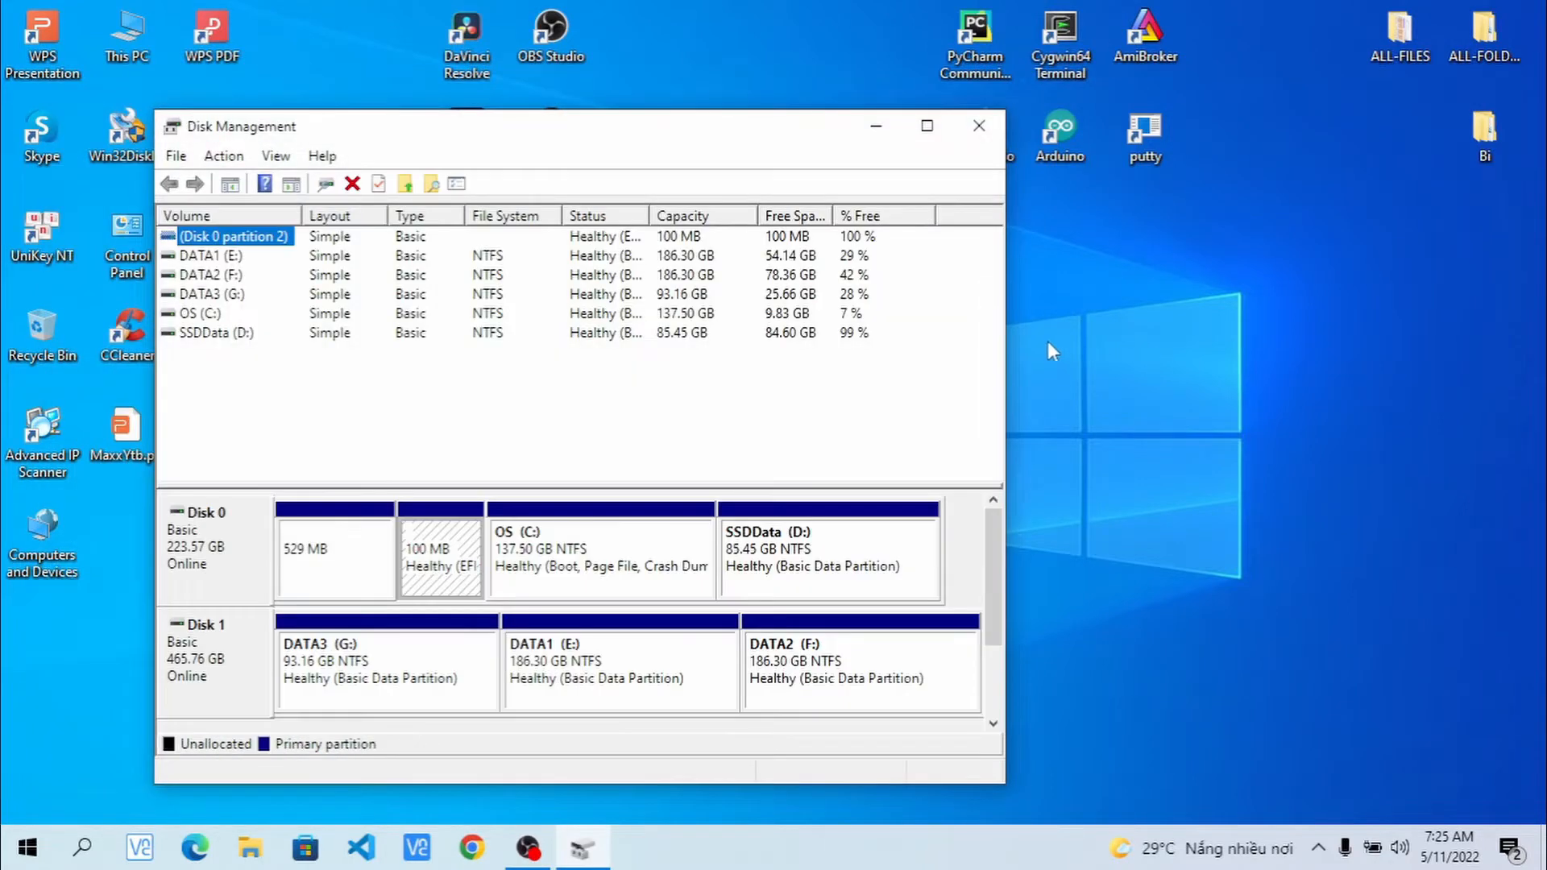
- Widen the Disk Management window and bring up File Explorer's This PC view
left_click_drag(1006, 319, 1439, 315)
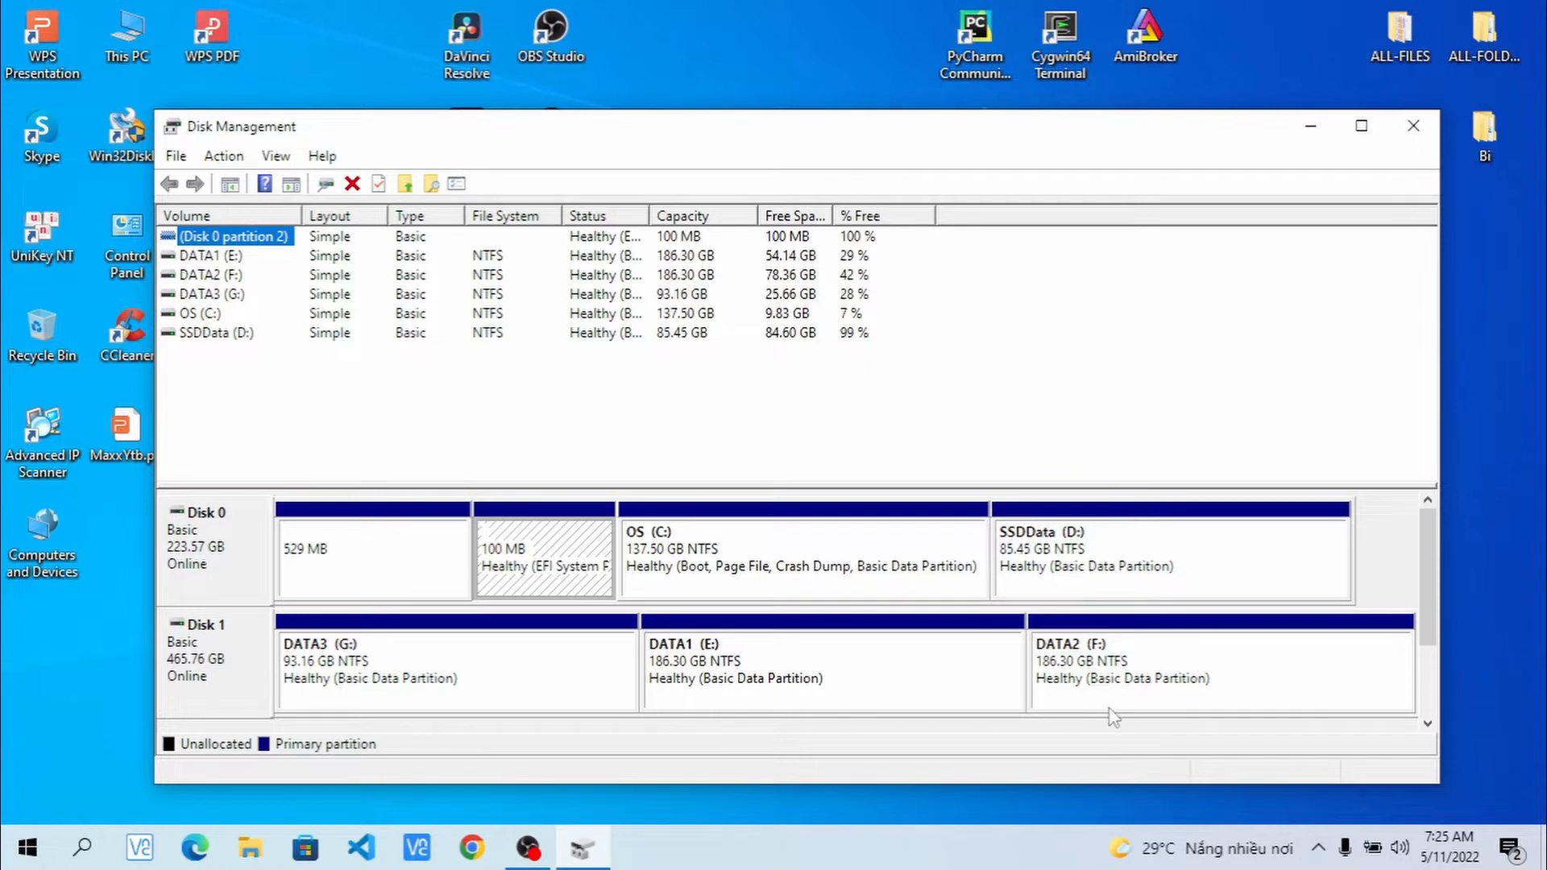
left_click(245, 859)
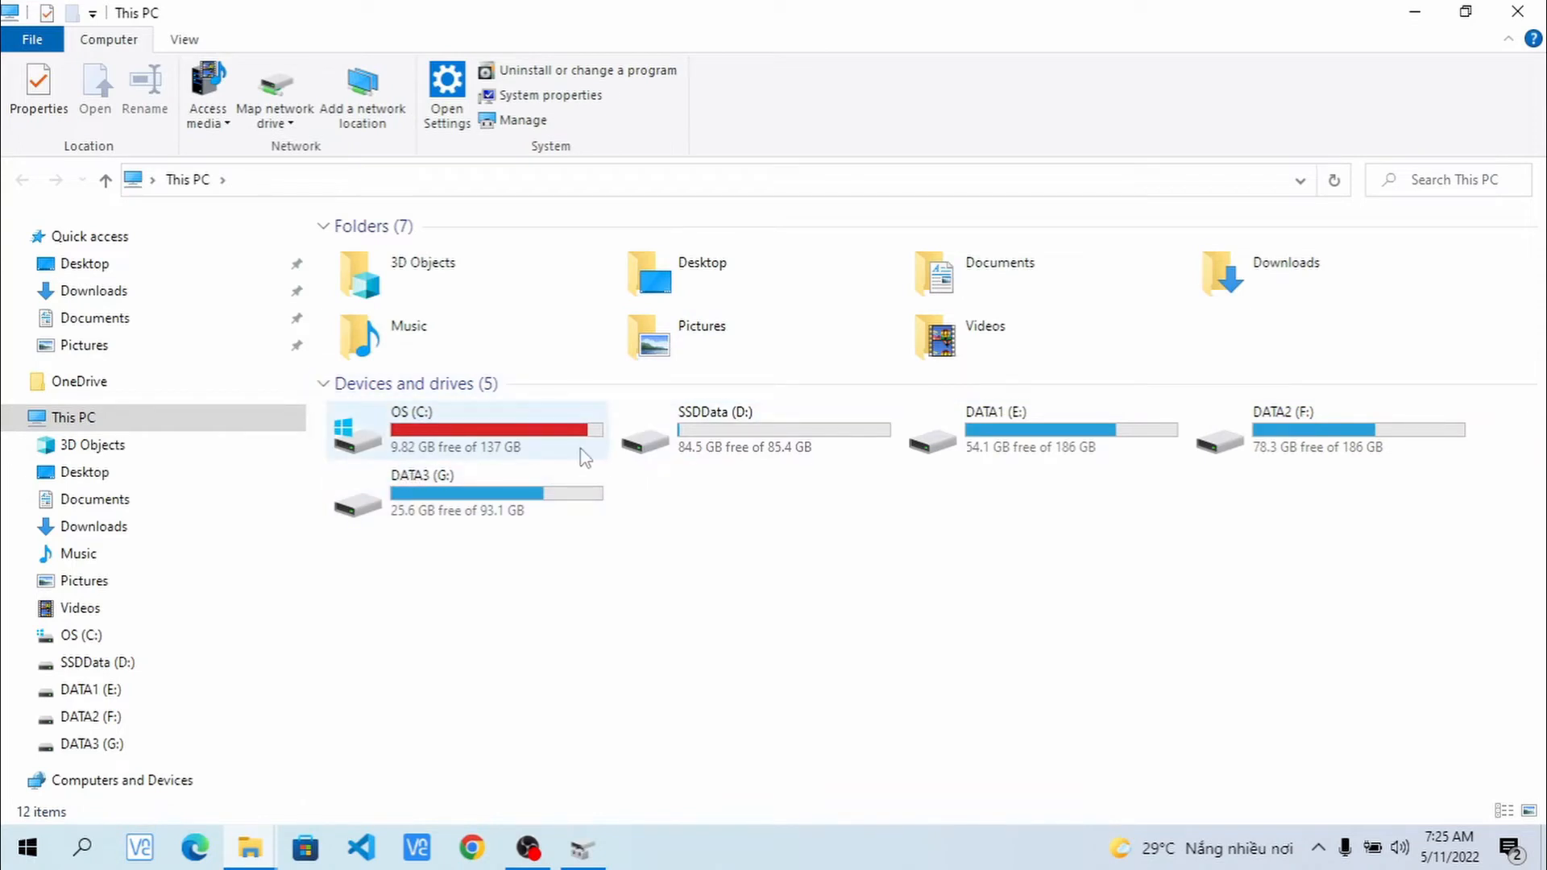
- Read free space on C: (9.82 of 137 GB) and D: (84.5 of 85.4 GB), then minimize Explorer
mouse_move(583, 454)
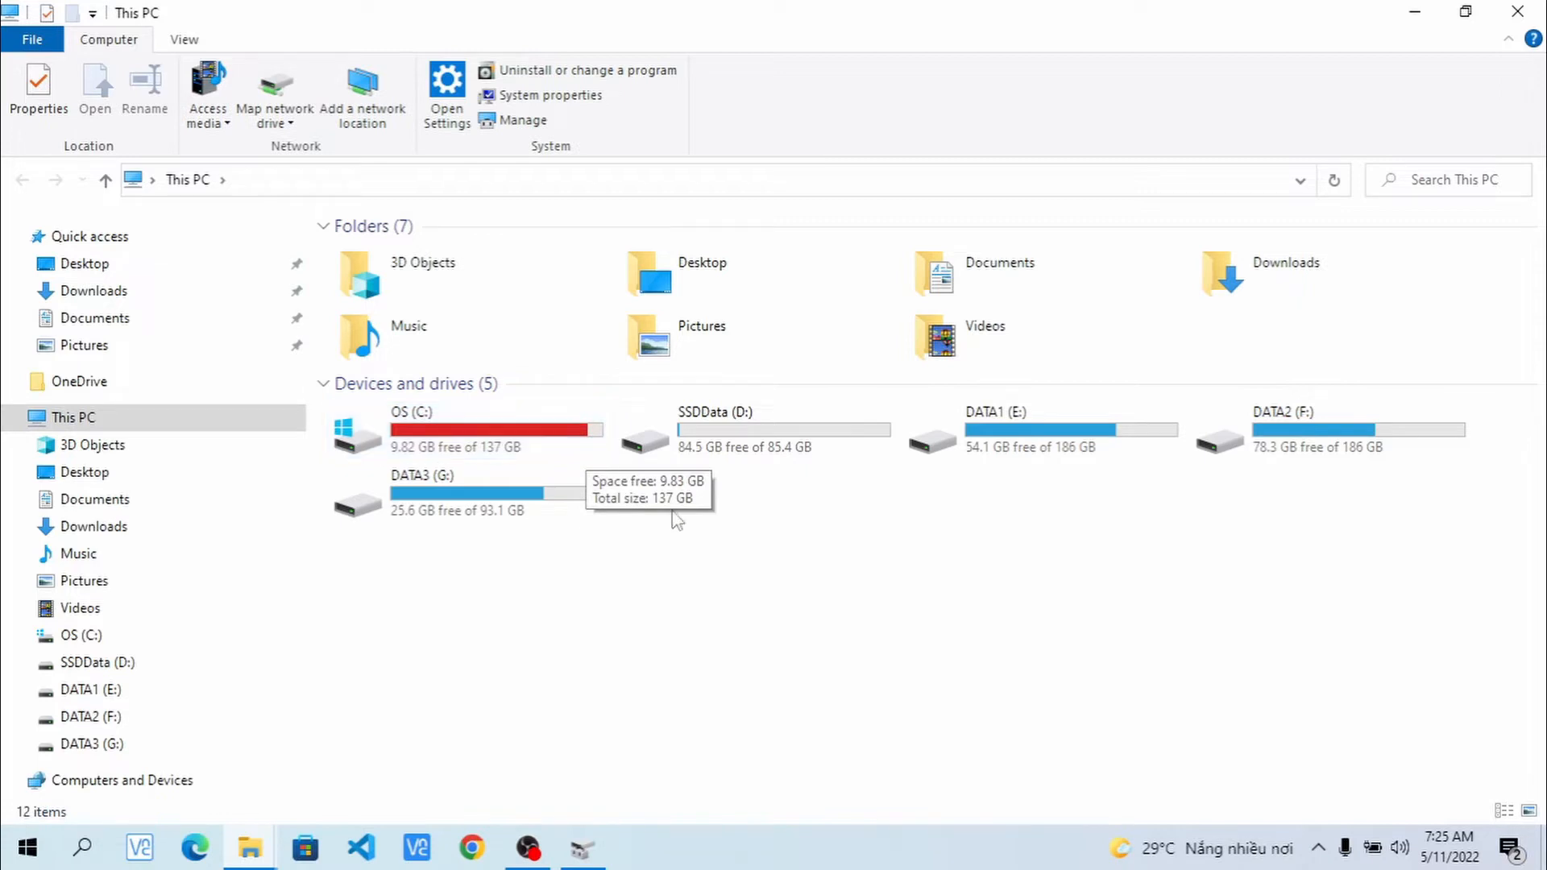
mouse_move(783, 444)
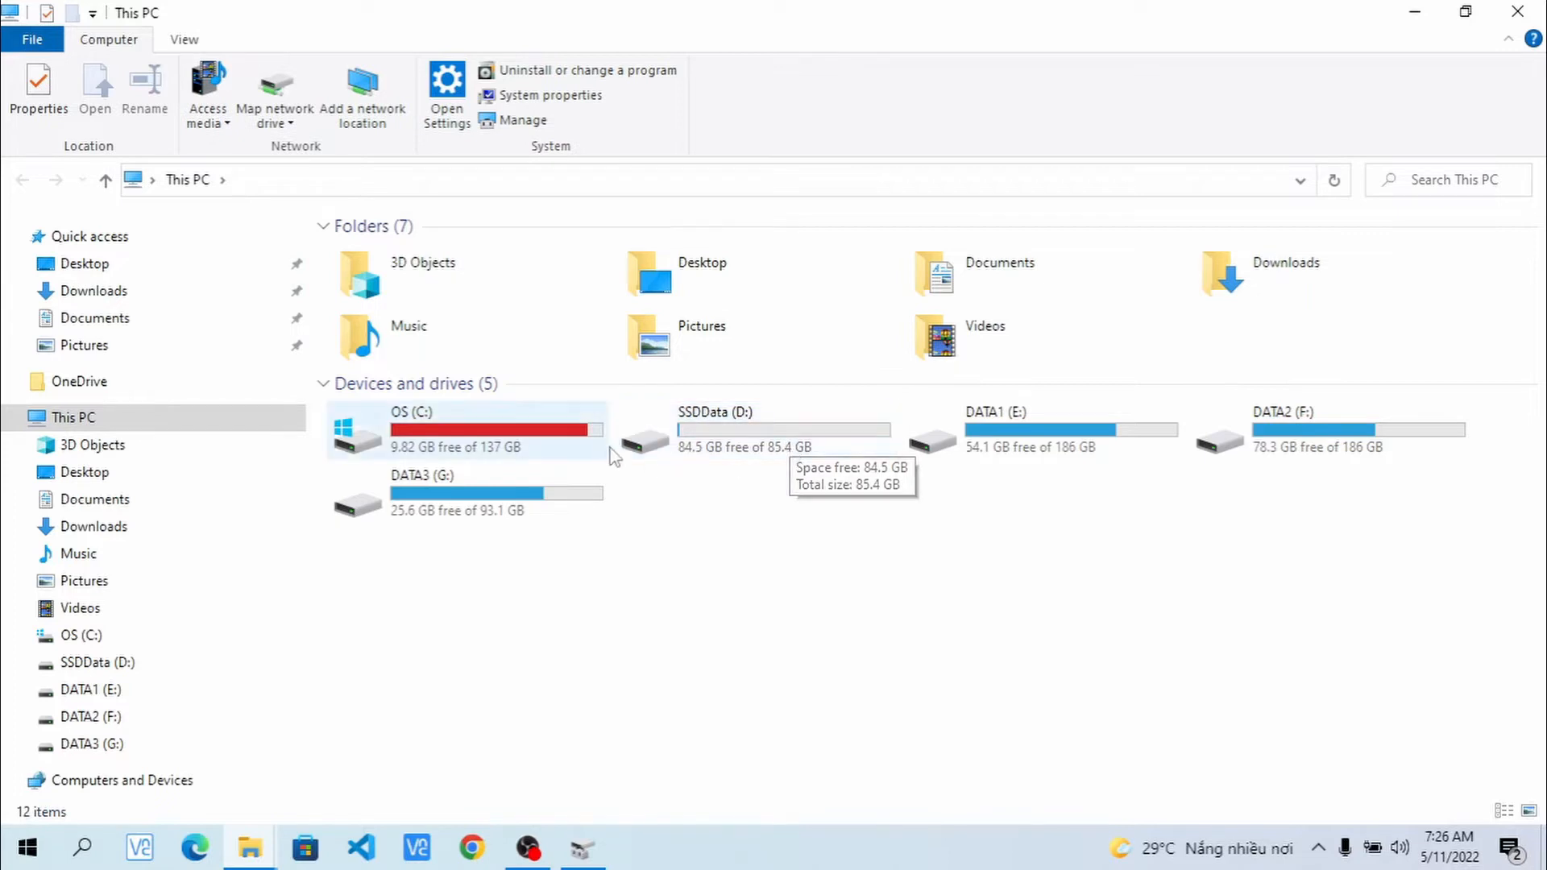
mouse_move(518, 446)
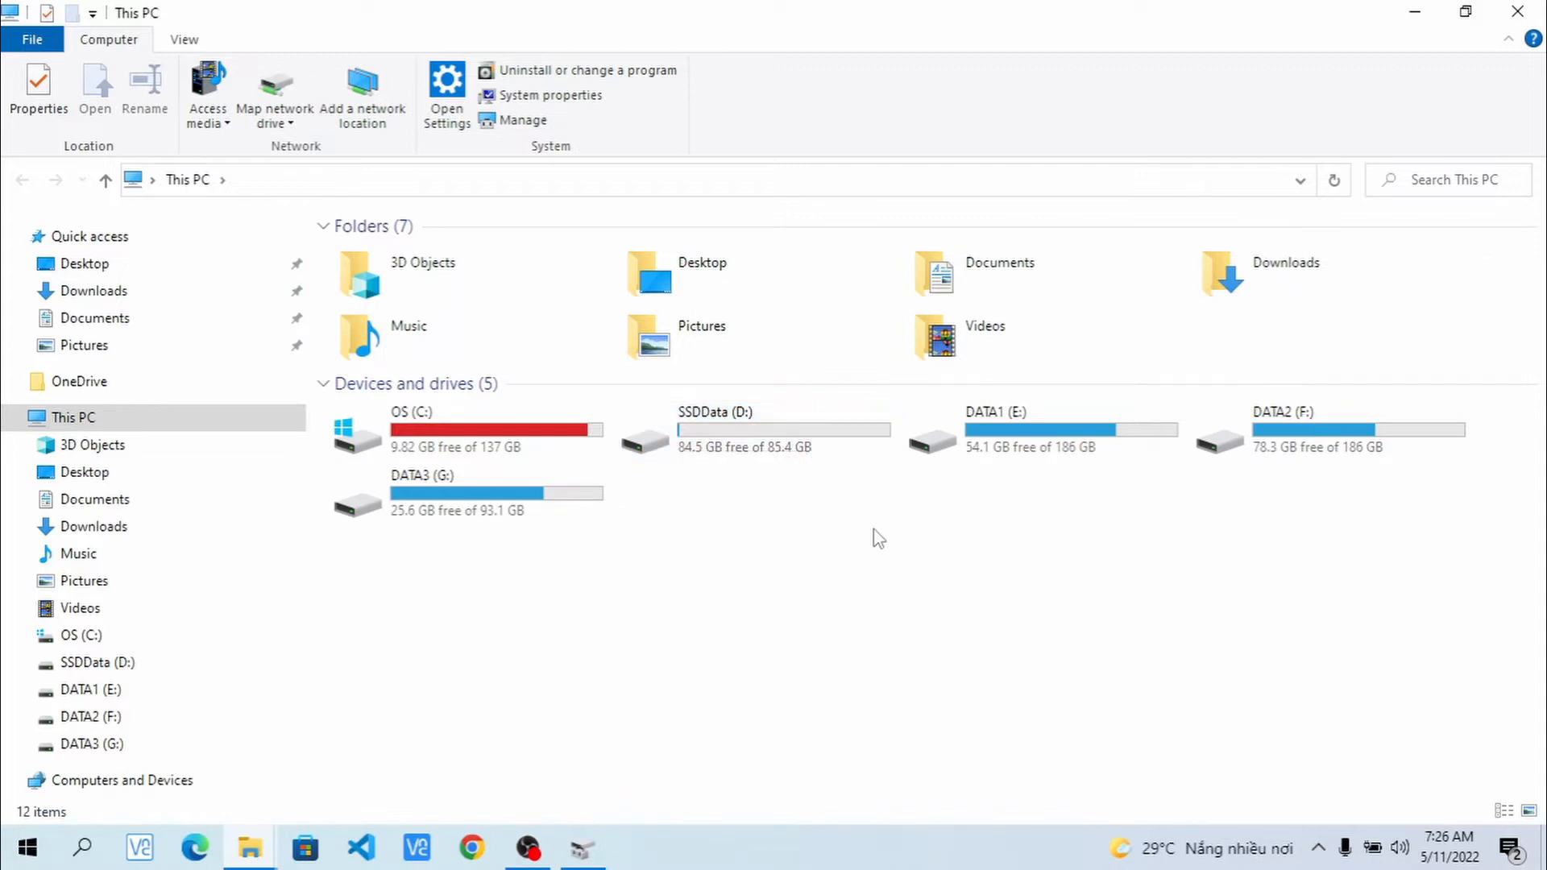
left_click(1424, 11)
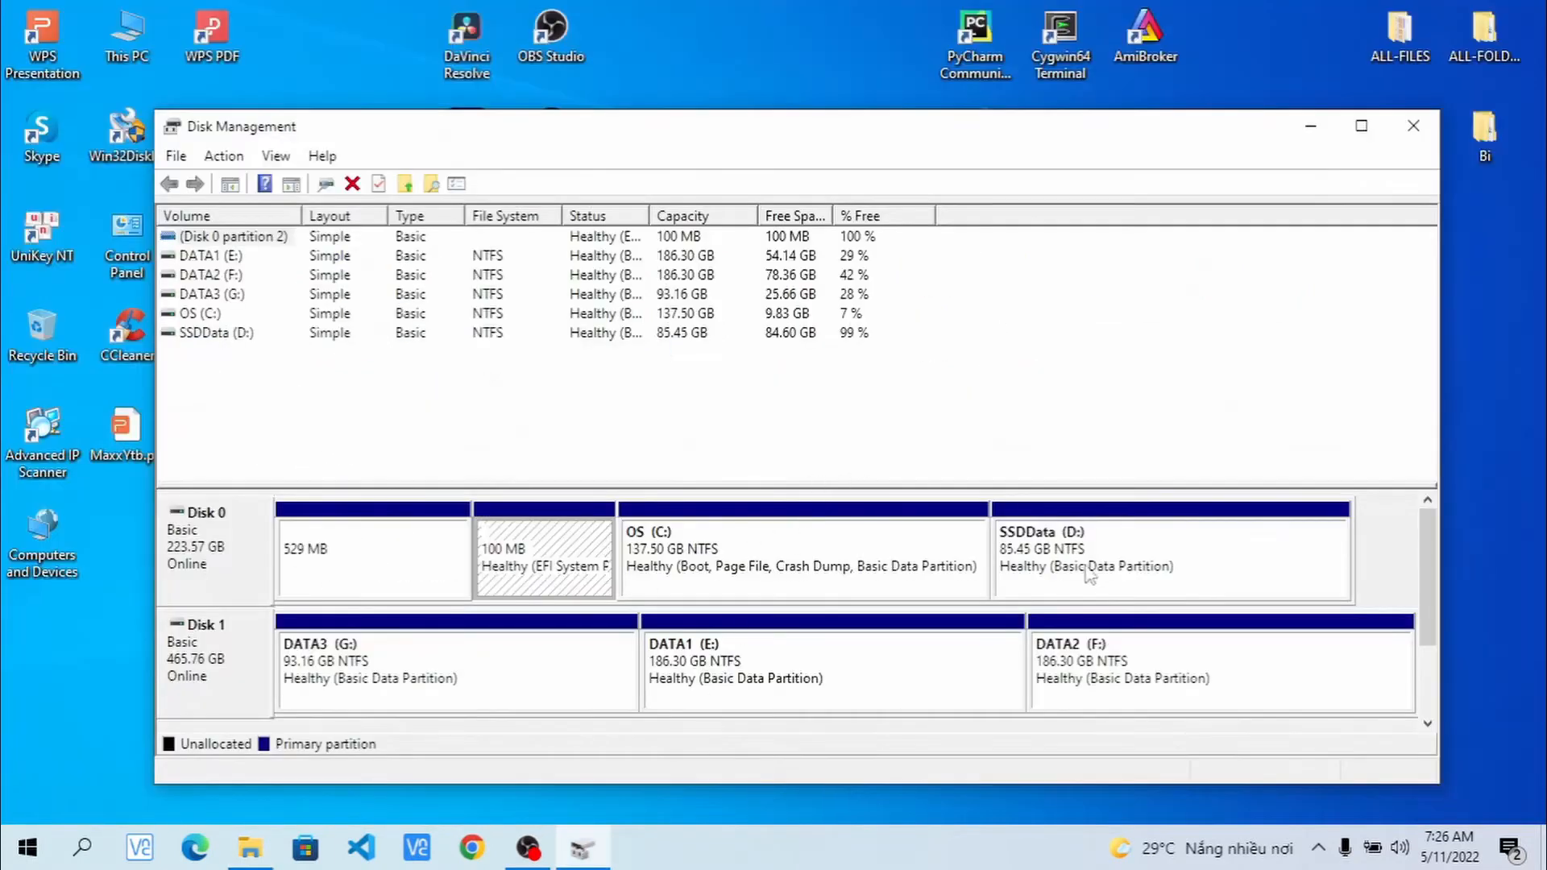
- Shrink SSDData (D:) by 10000 MB, then select the resulting 9.77 GB unallocated space
left_click(1099, 557)
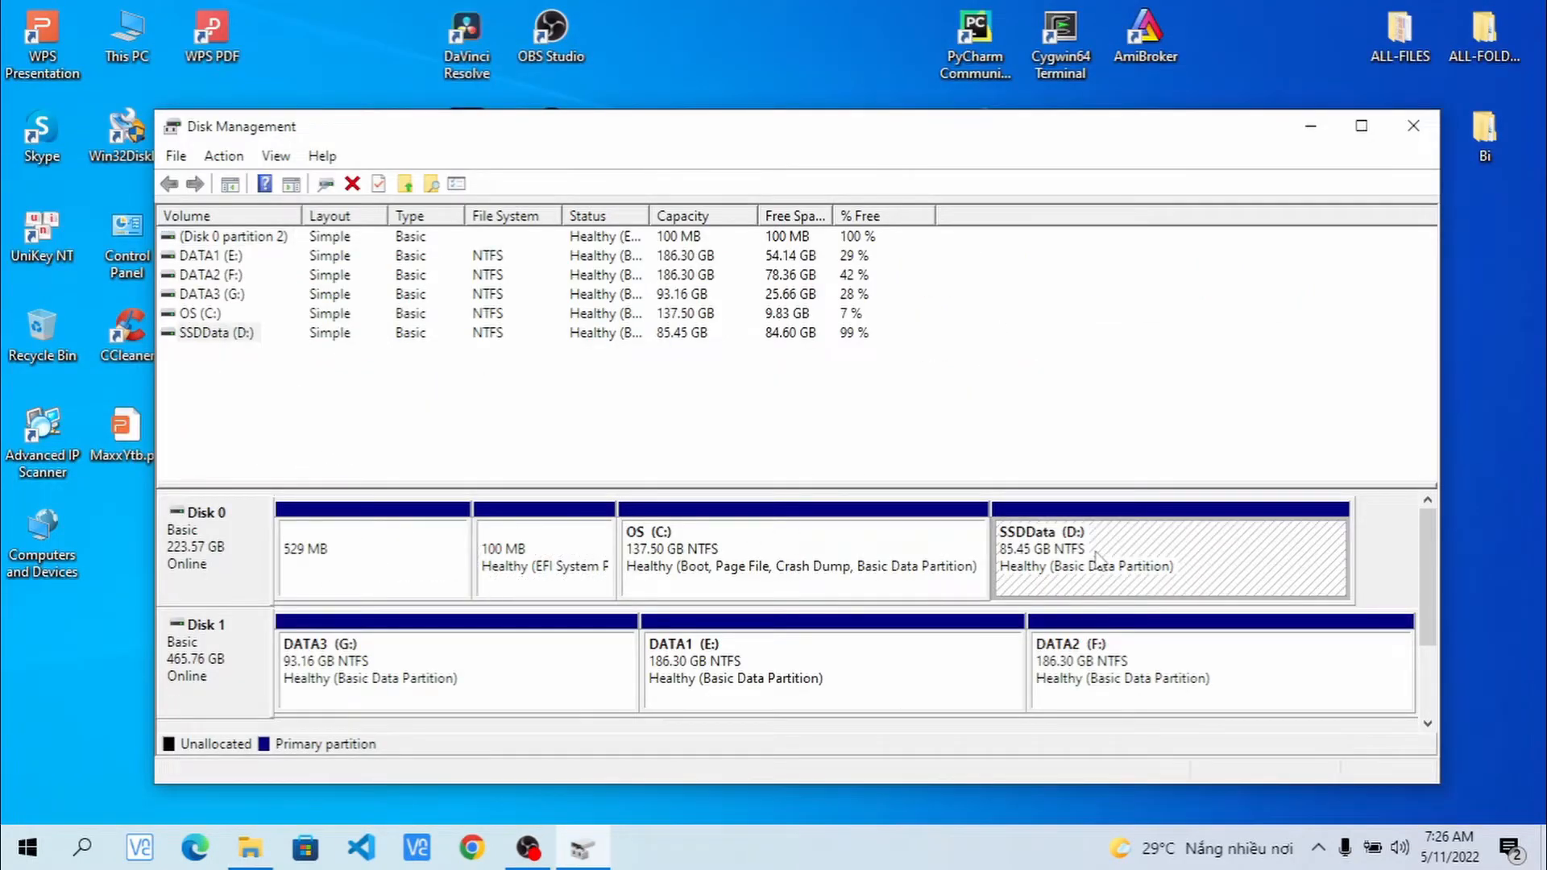
right_click(1110, 555)
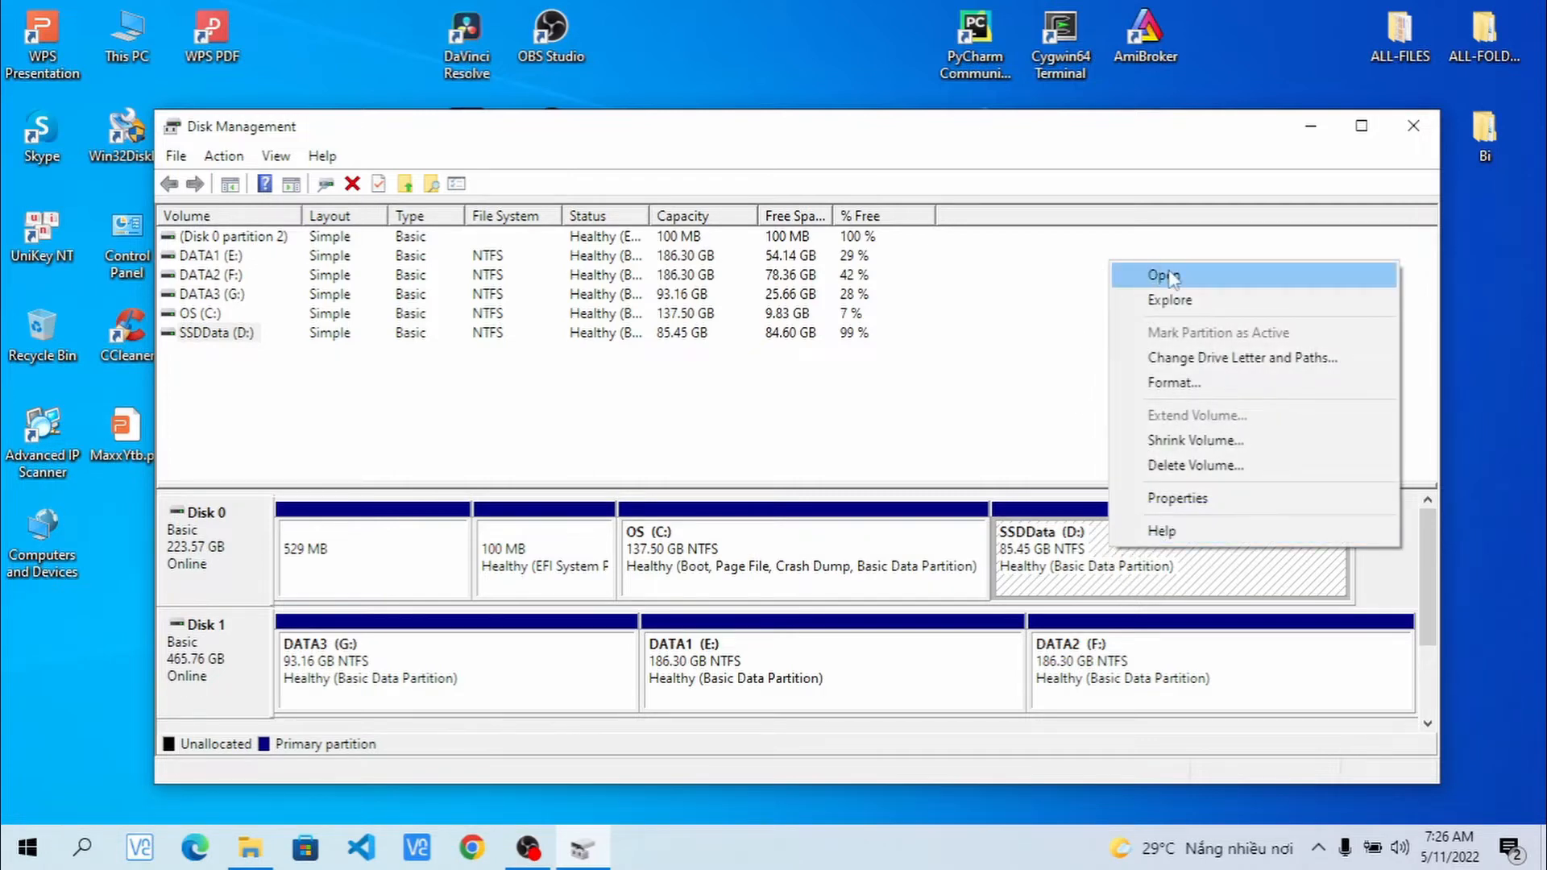
left_click(1196, 440)
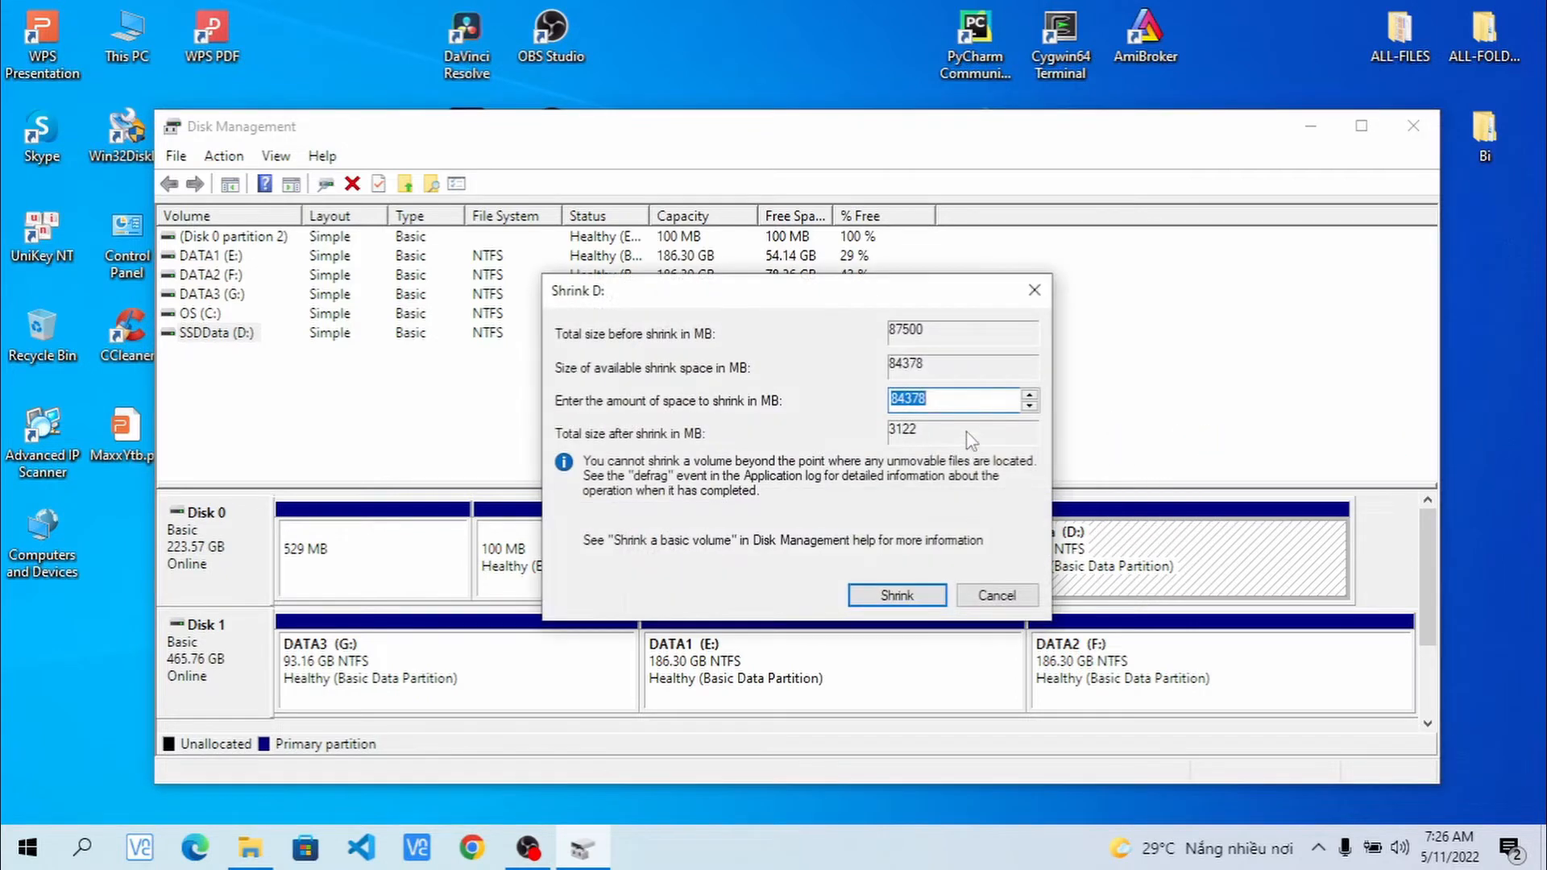
left_click(902, 400)
left_click_drag(902, 401, 586, 363)
type("10")
type("1")
left_click(908, 596)
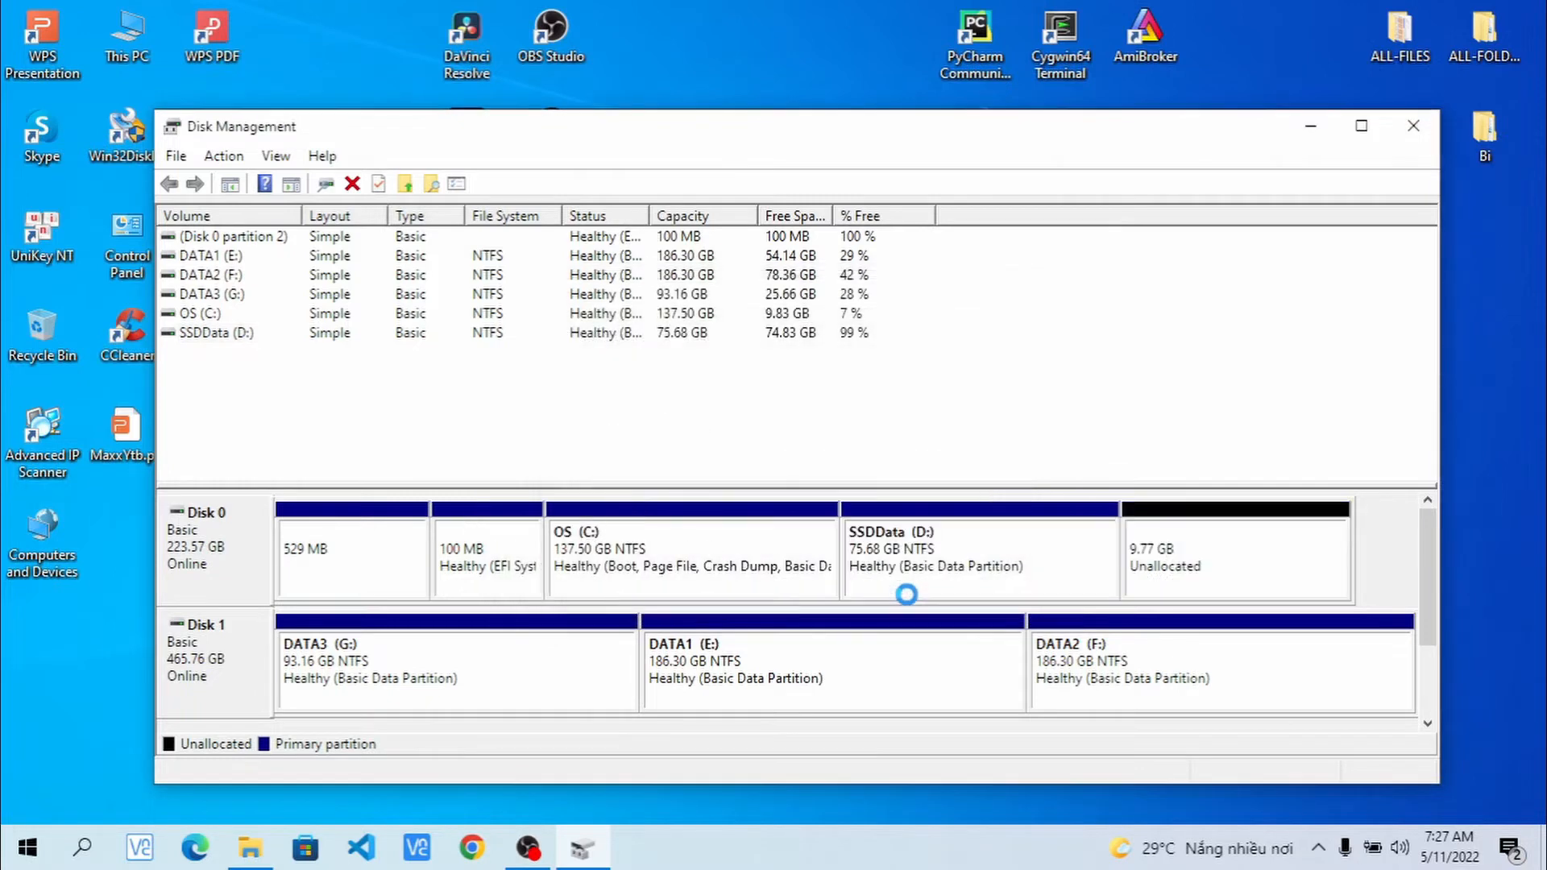
left_click(1225, 556)
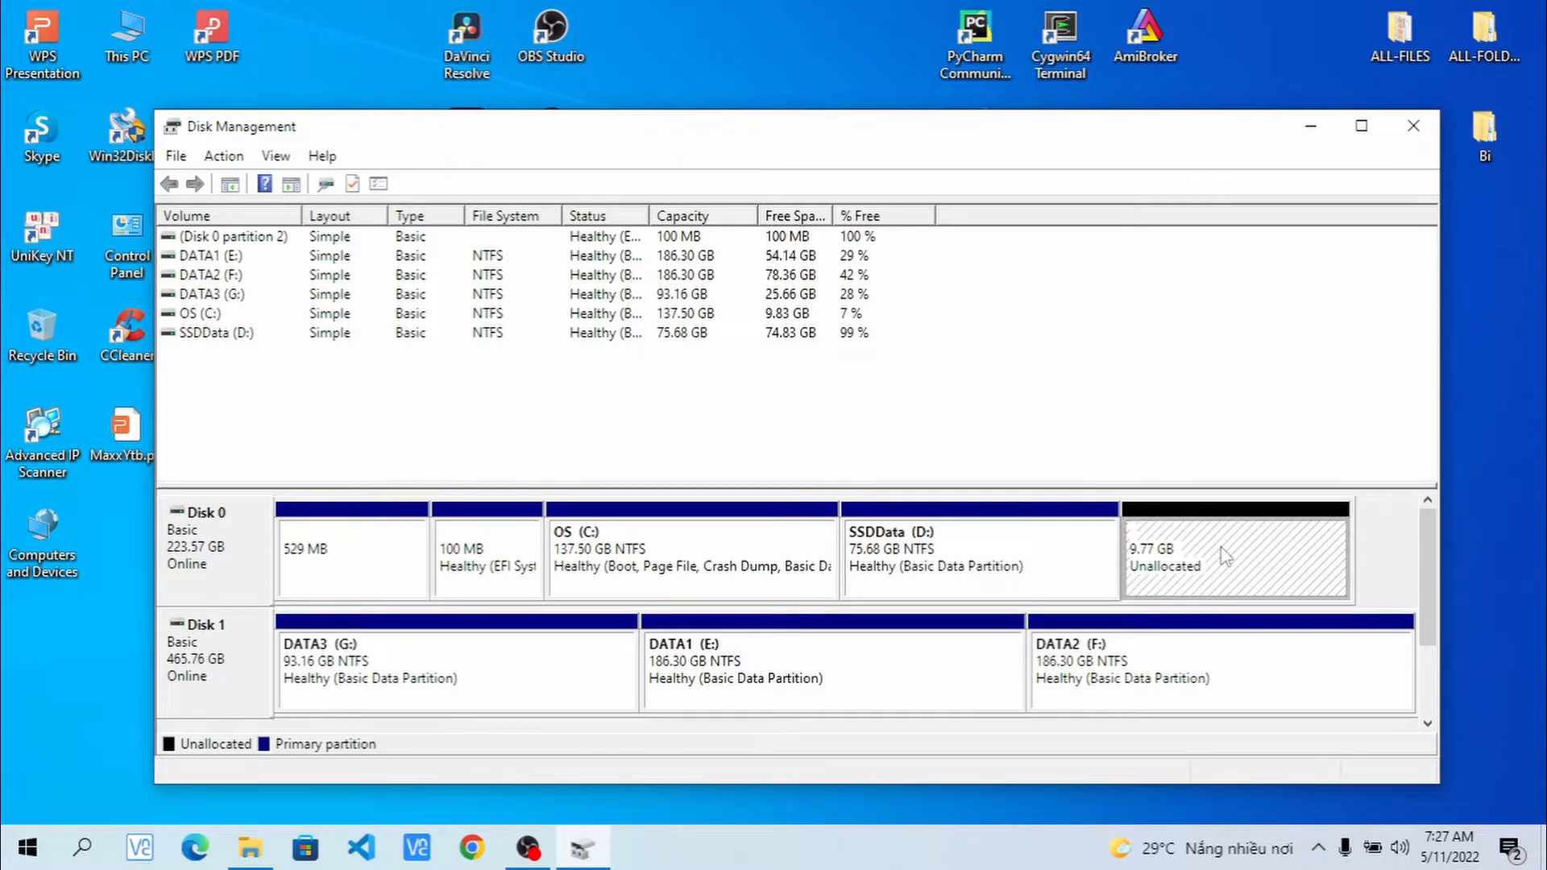
- Create a 10000 MB NTFS simple volume on drive letter H, labelled New Volume
right_click(1225, 556)
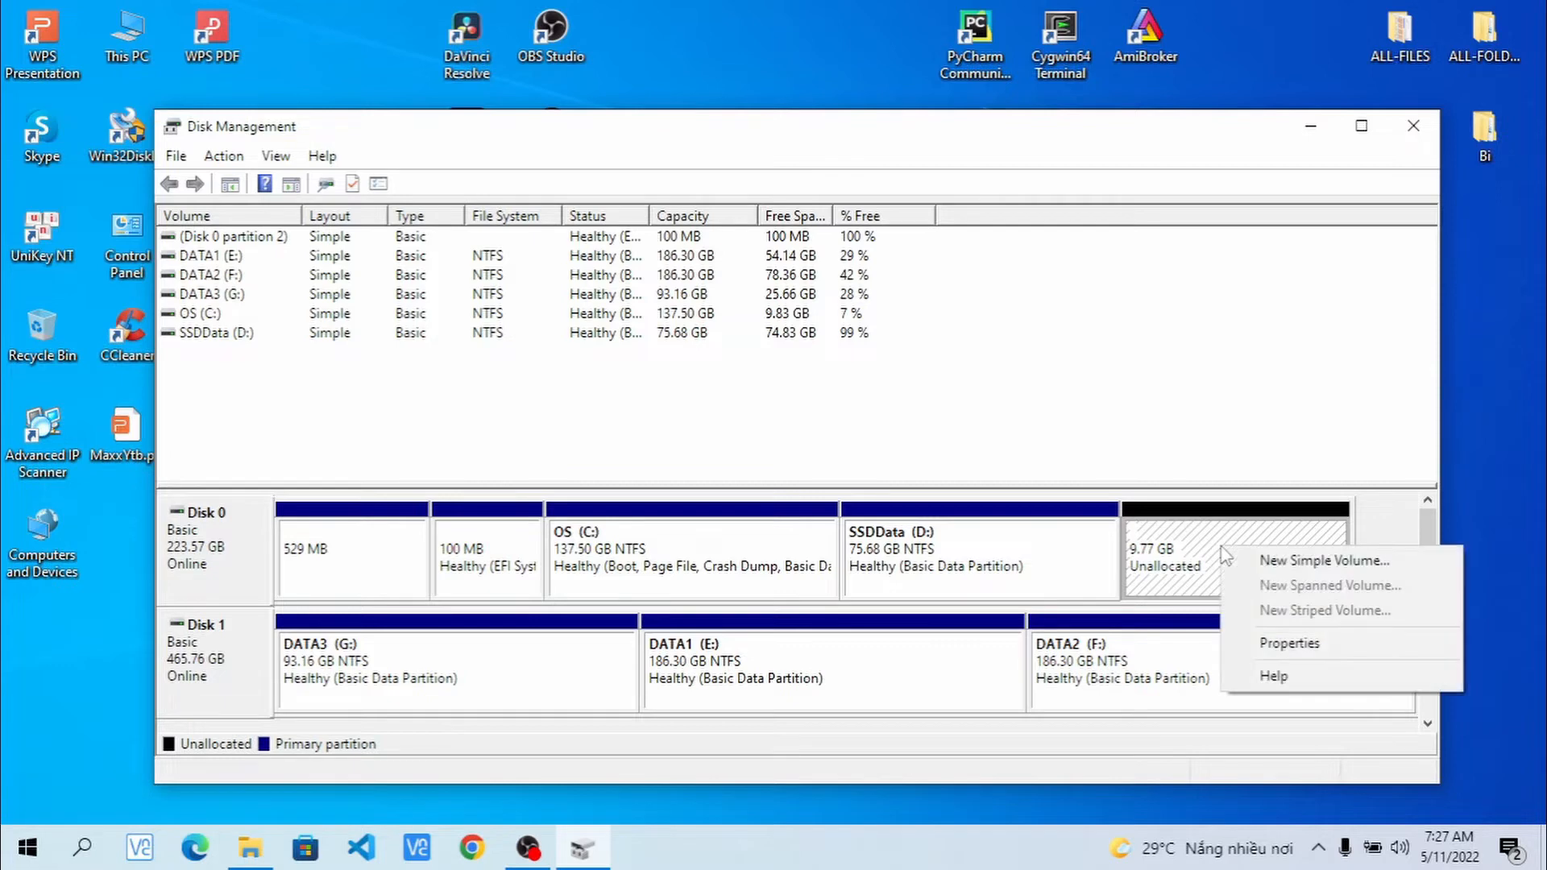
left_click(1277, 562)
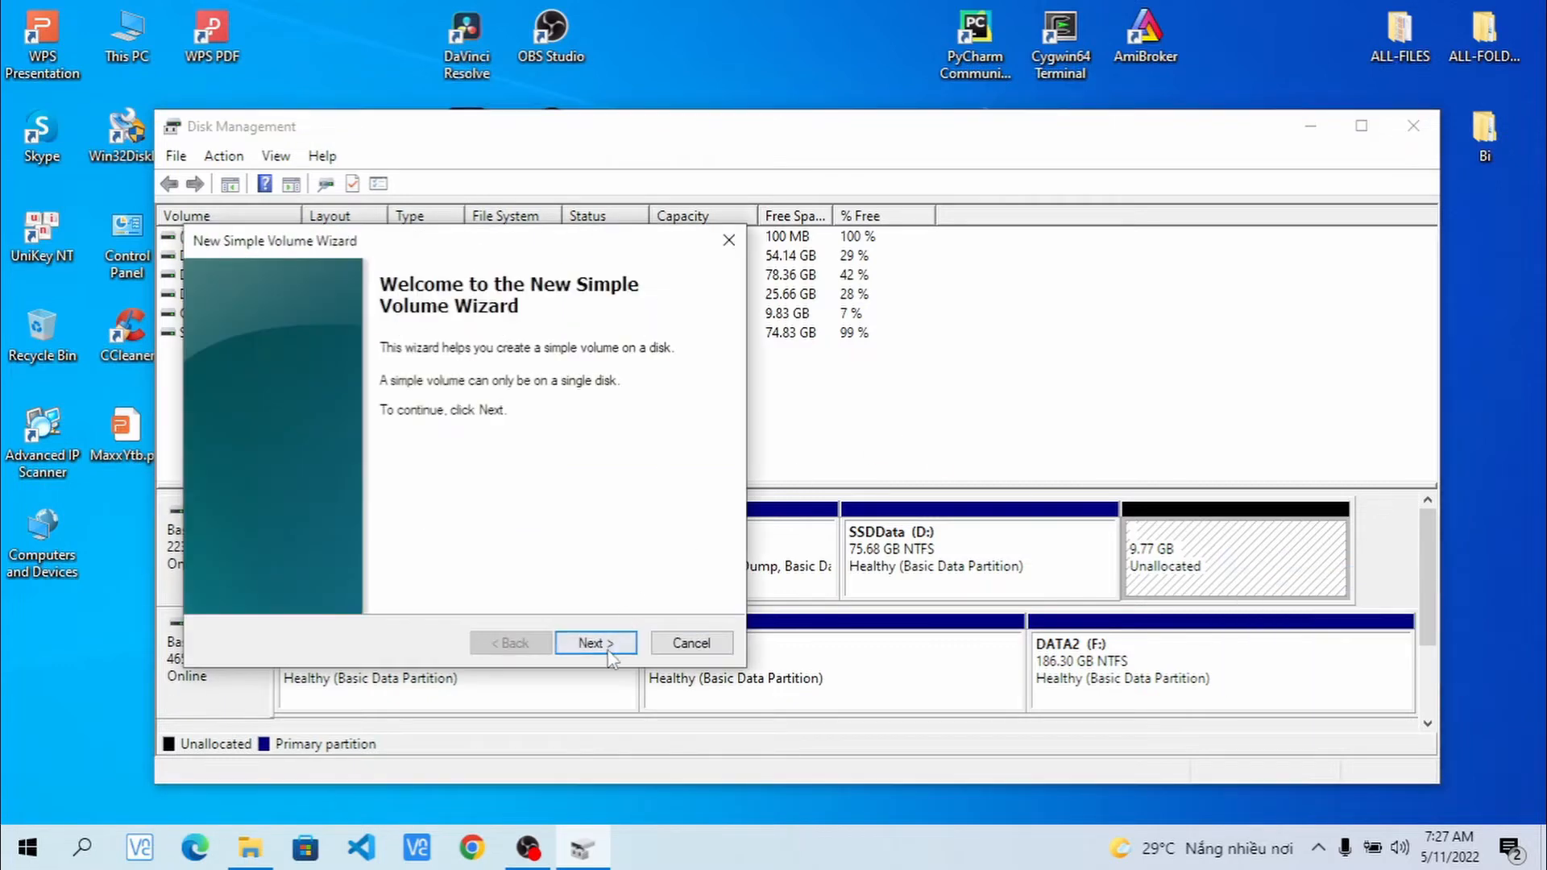
left_click(611, 643)
left_click(614, 644)
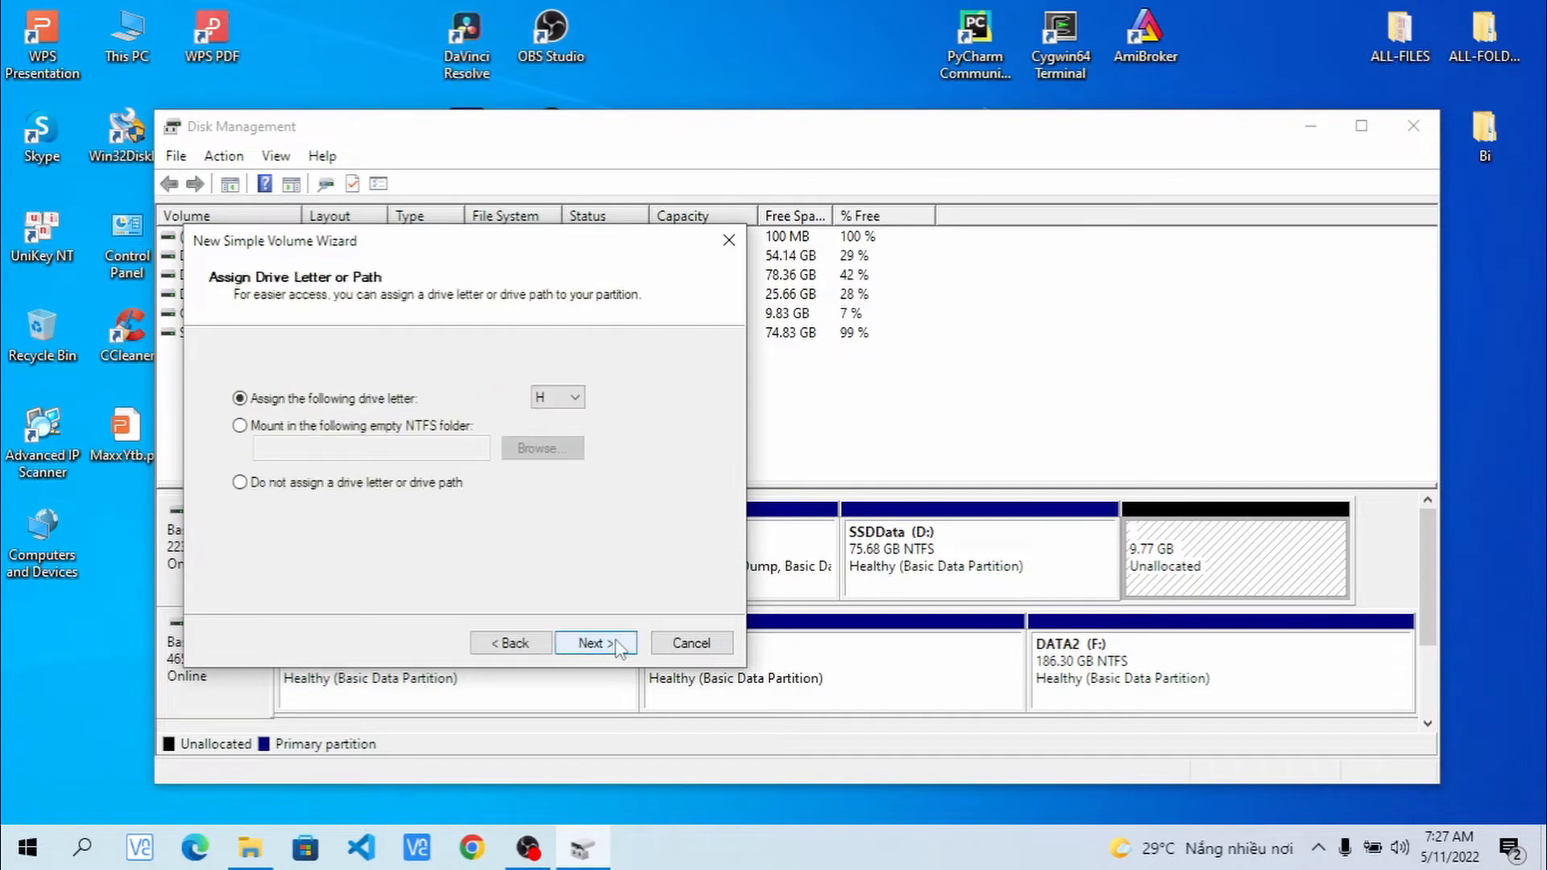
left_click(581, 397)
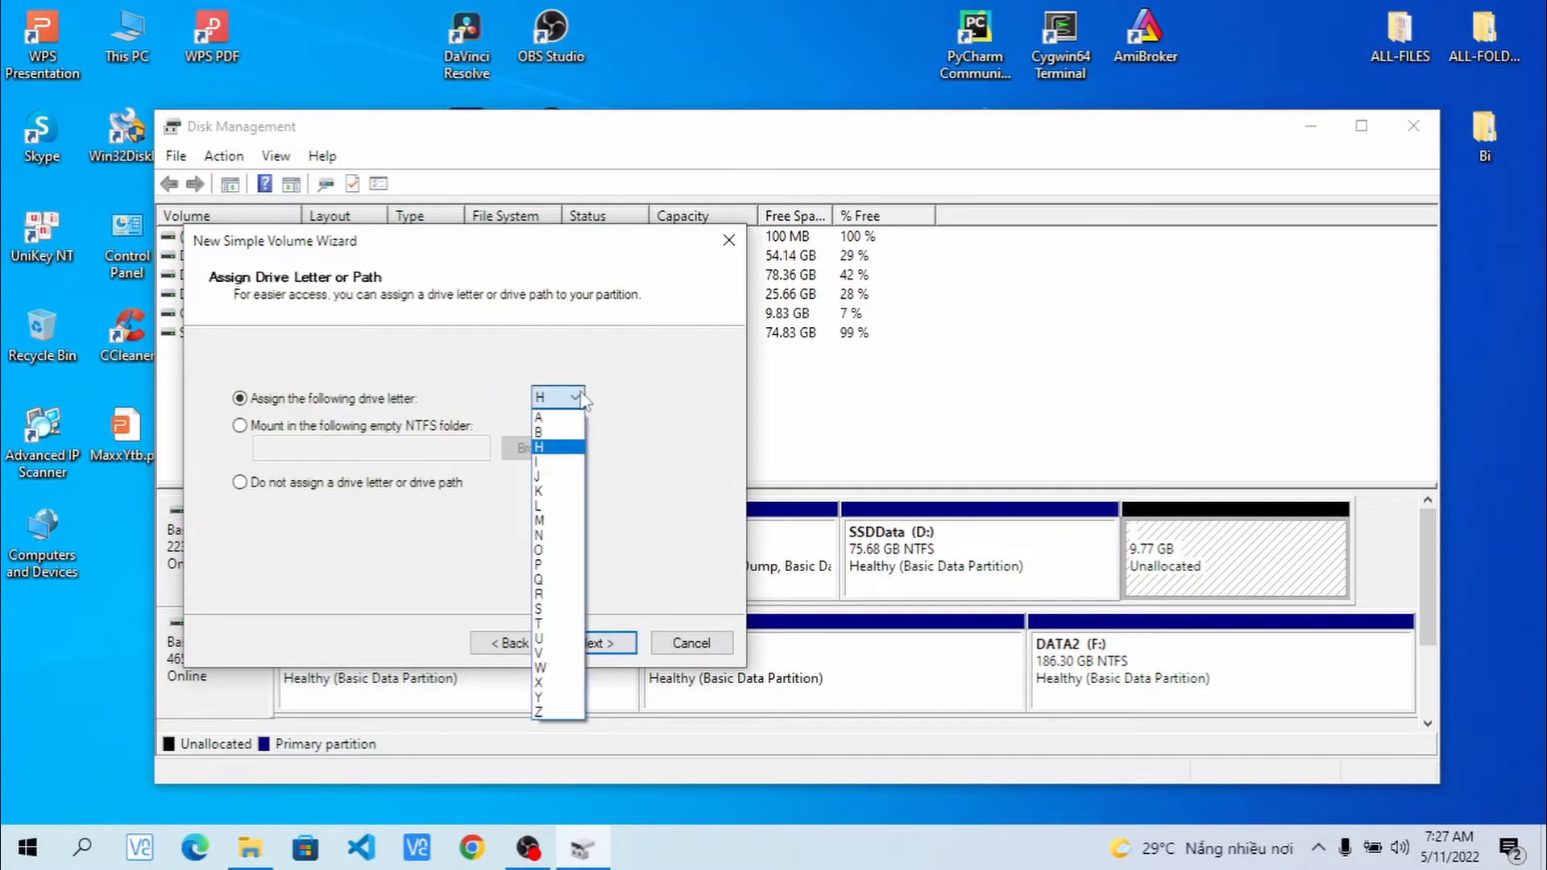
left_click(702, 382)
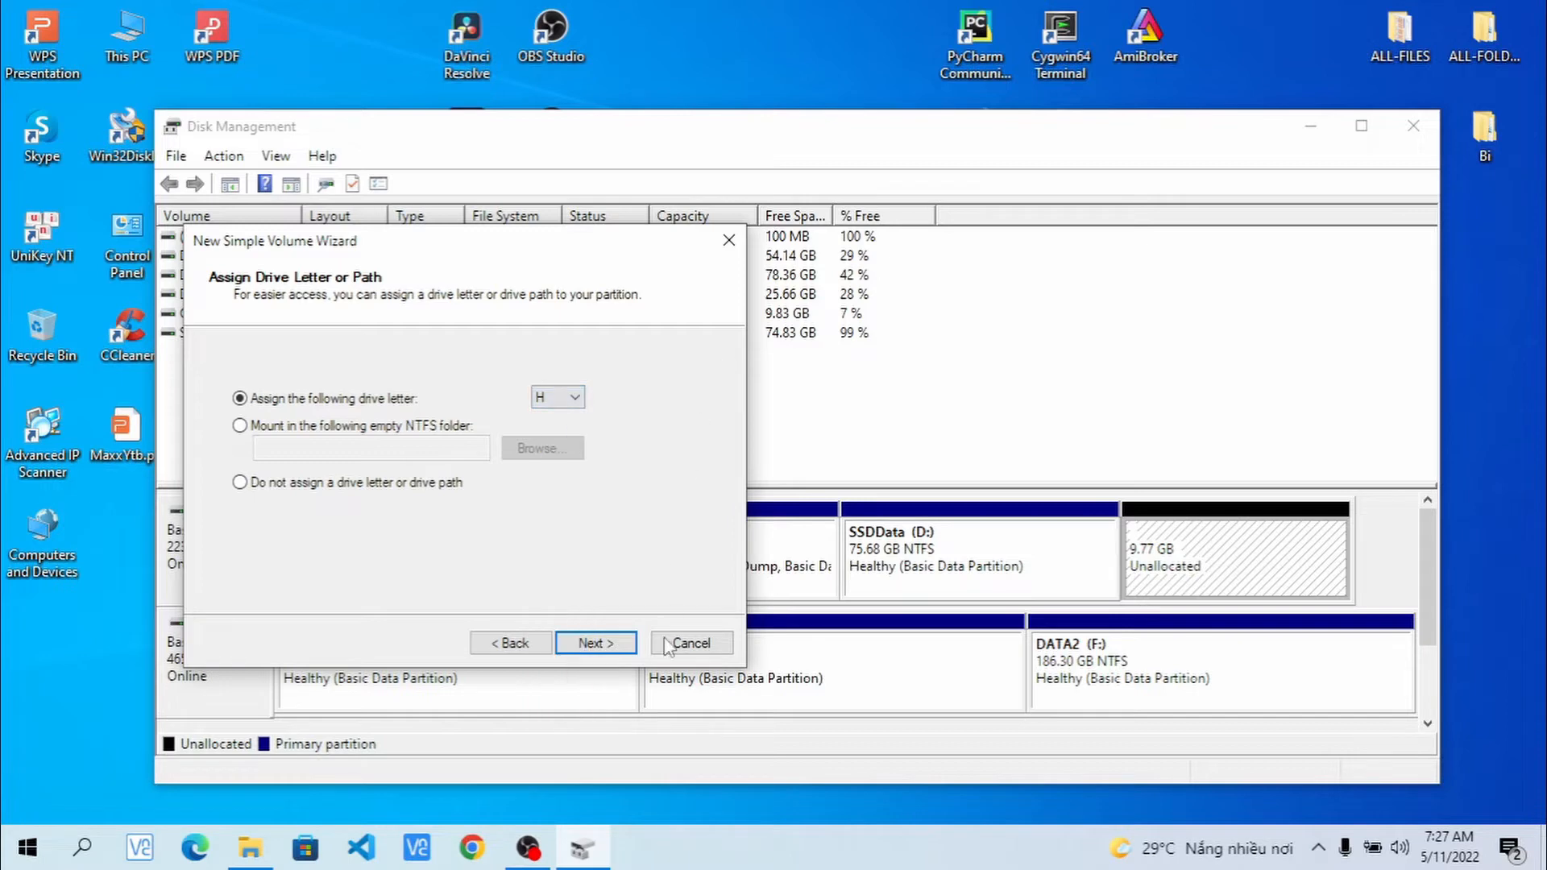
left_click(611, 644)
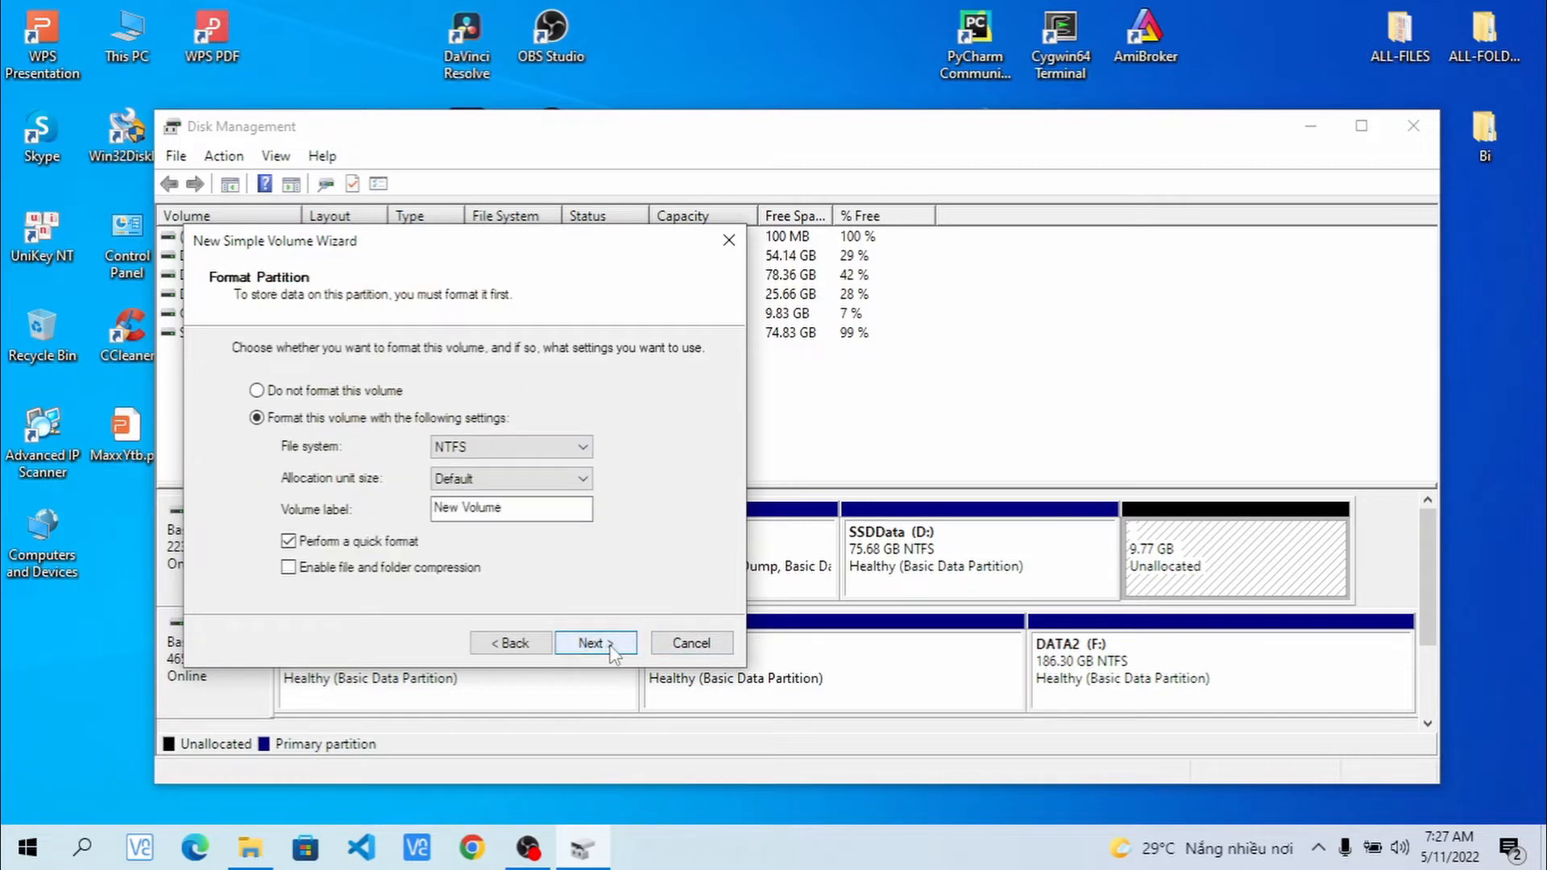
left_click(612, 645)
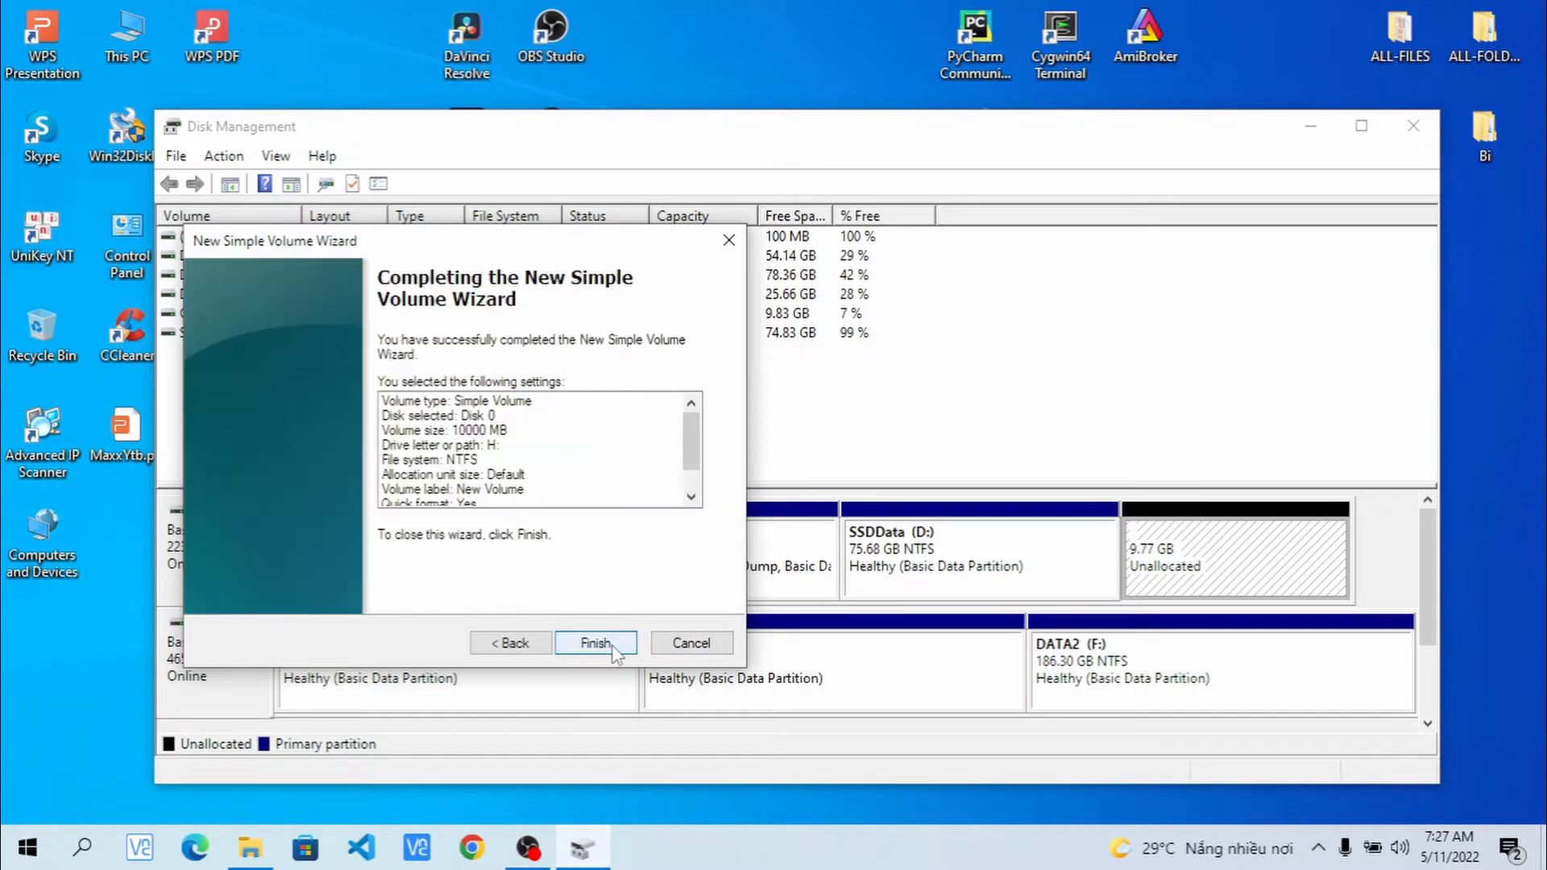
left_click(611, 644)
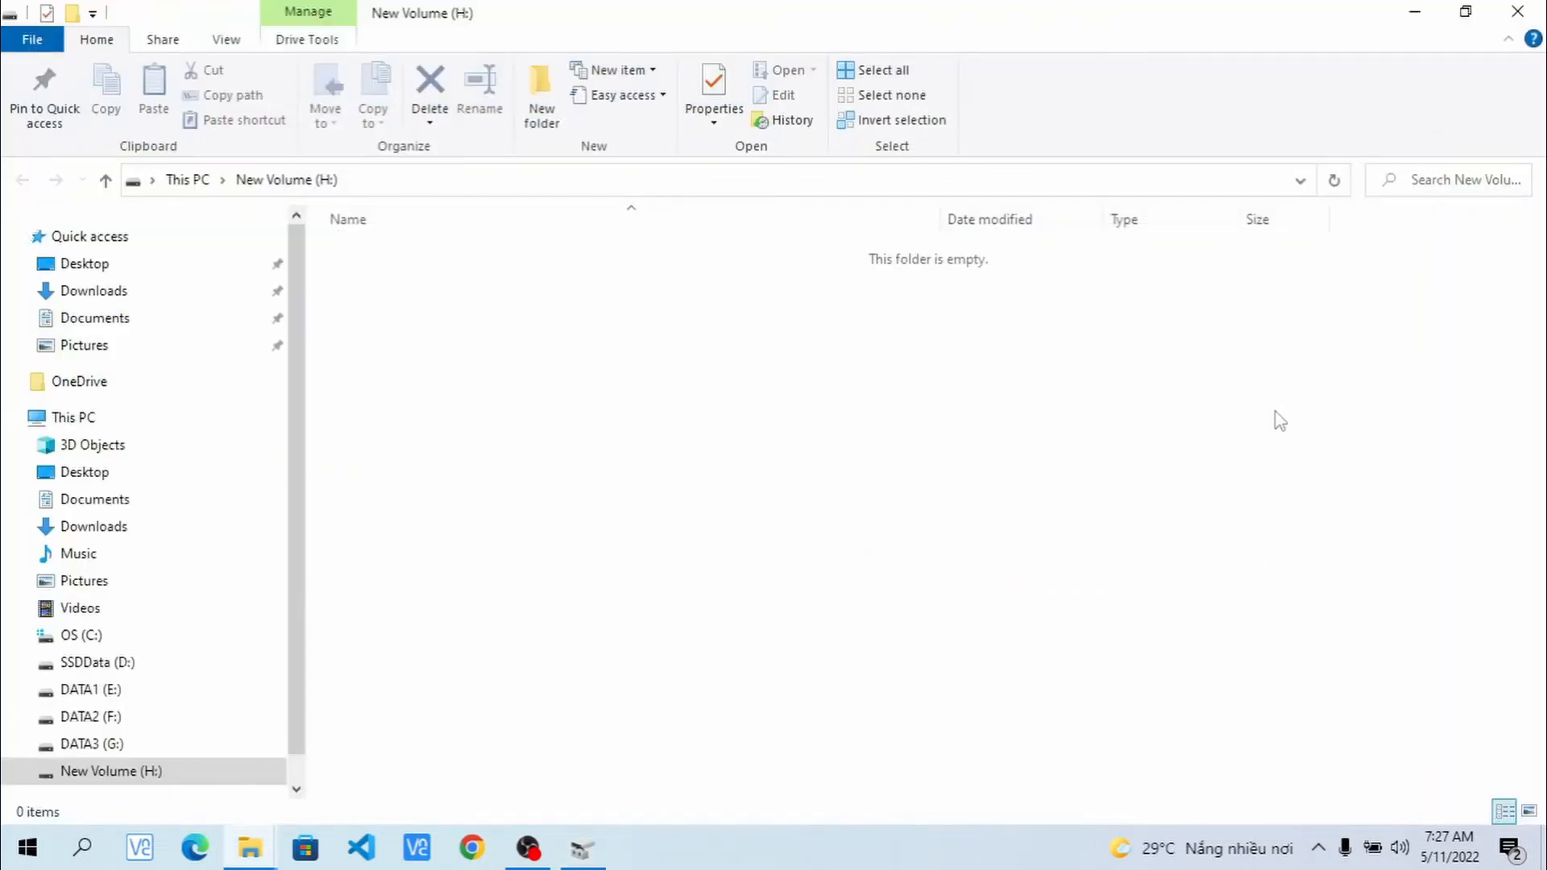
- Copy the photo folder from SSDData (D:)
left_click(83, 420)
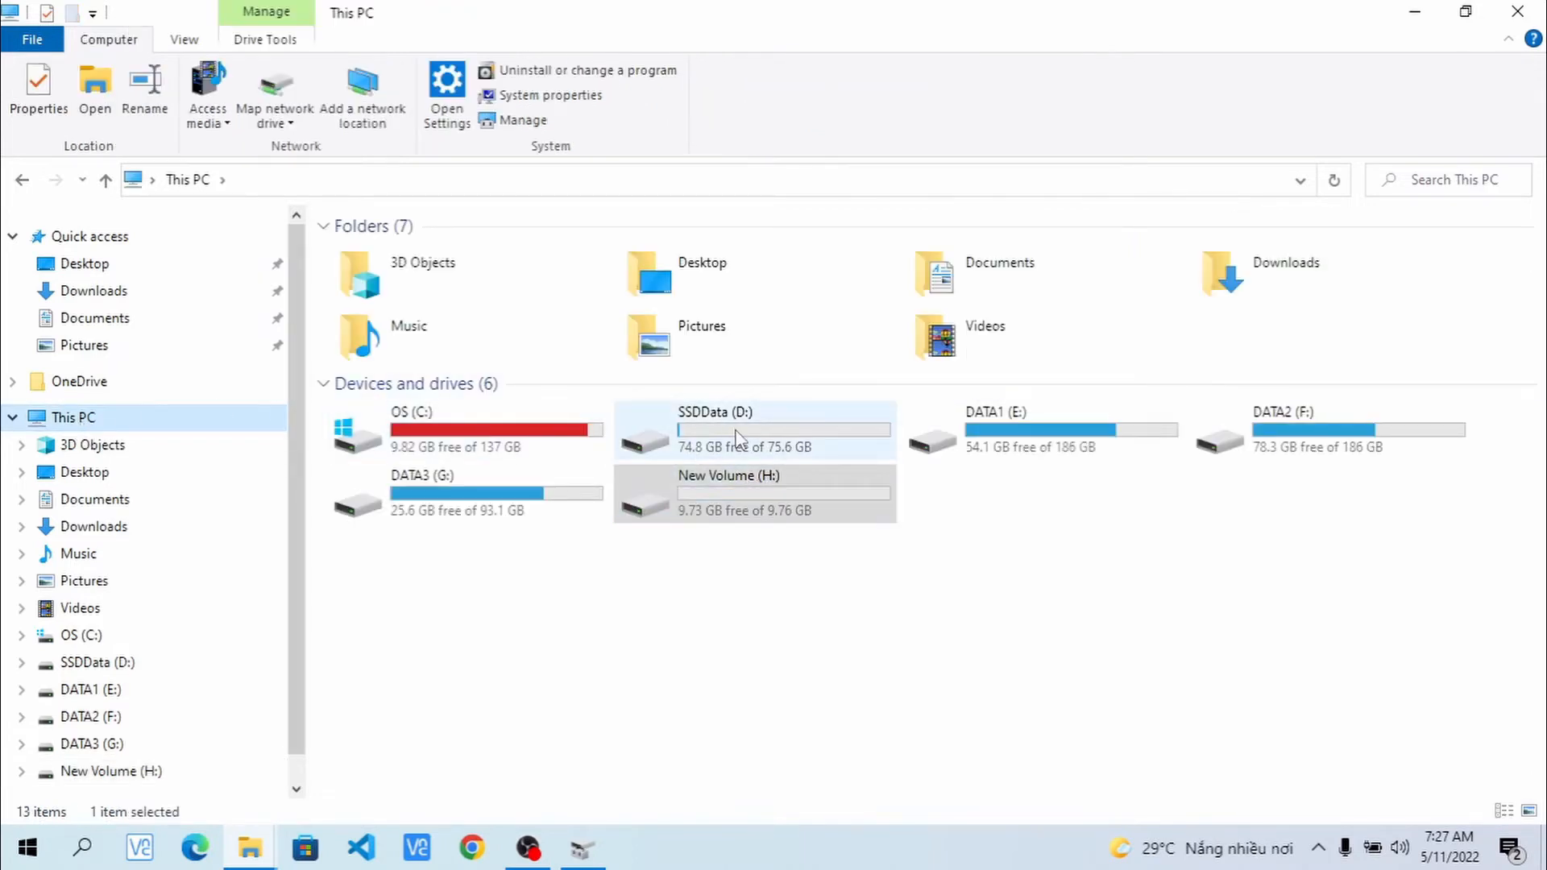
mouse_move(474, 435)
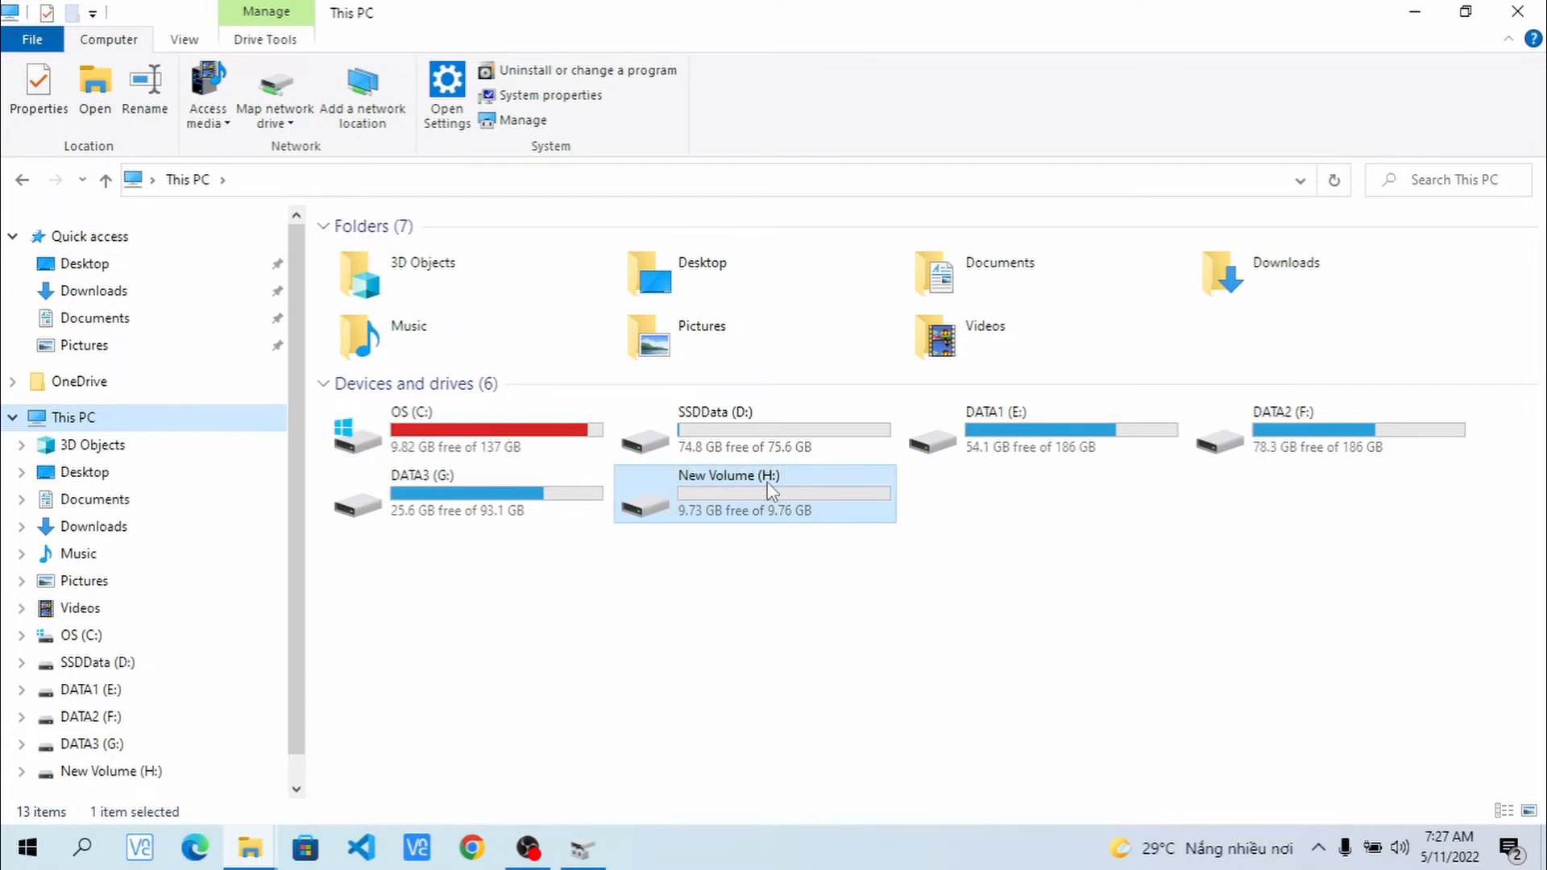
double_click(766, 439)
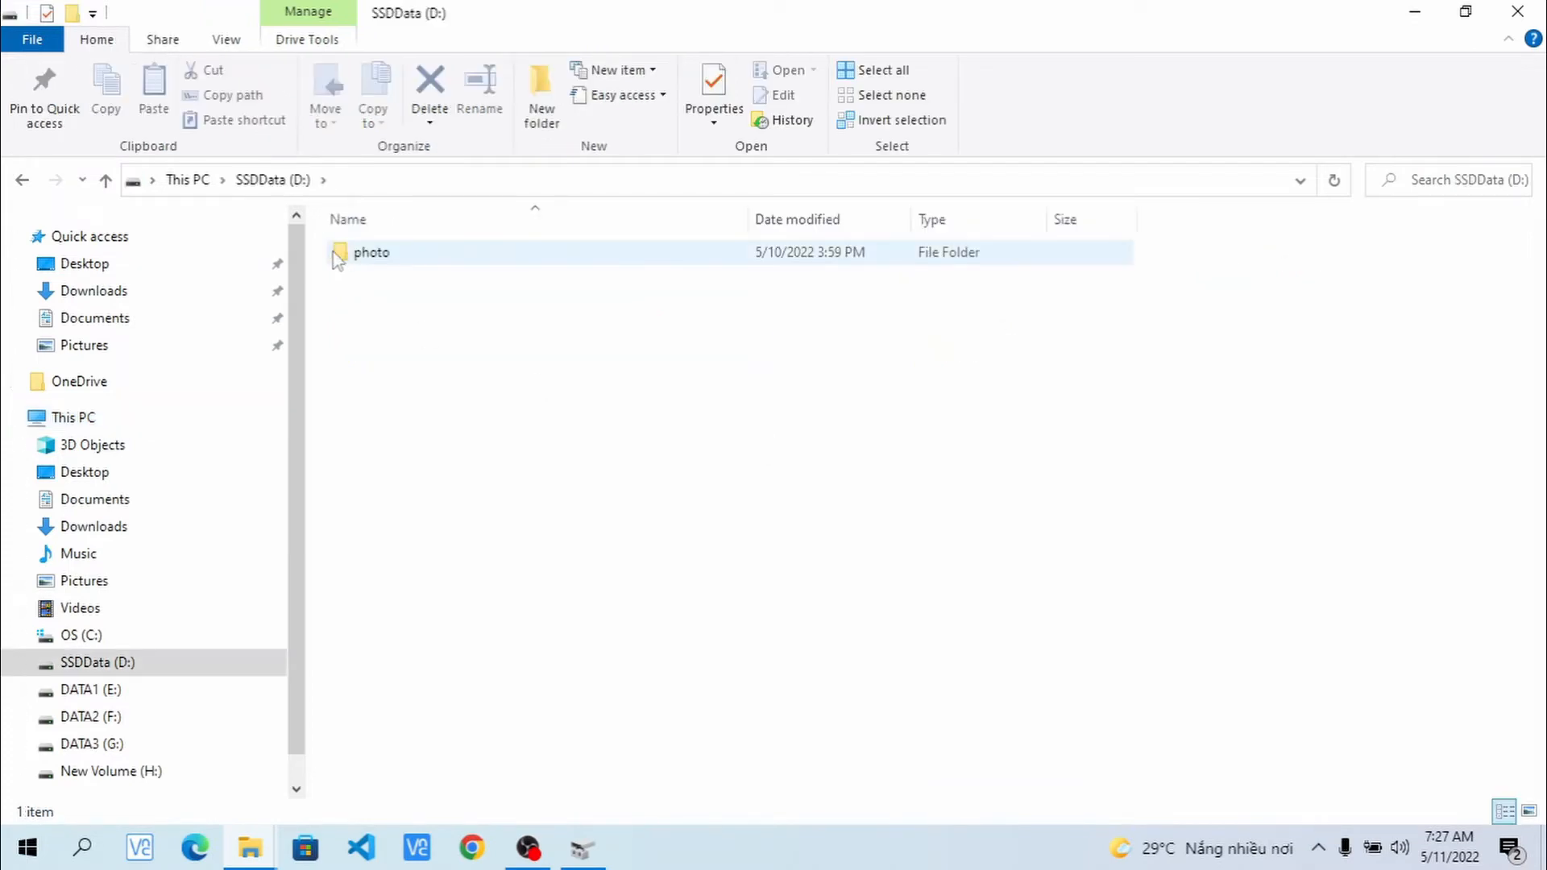
left_click(338, 257)
key("ctrl+c")
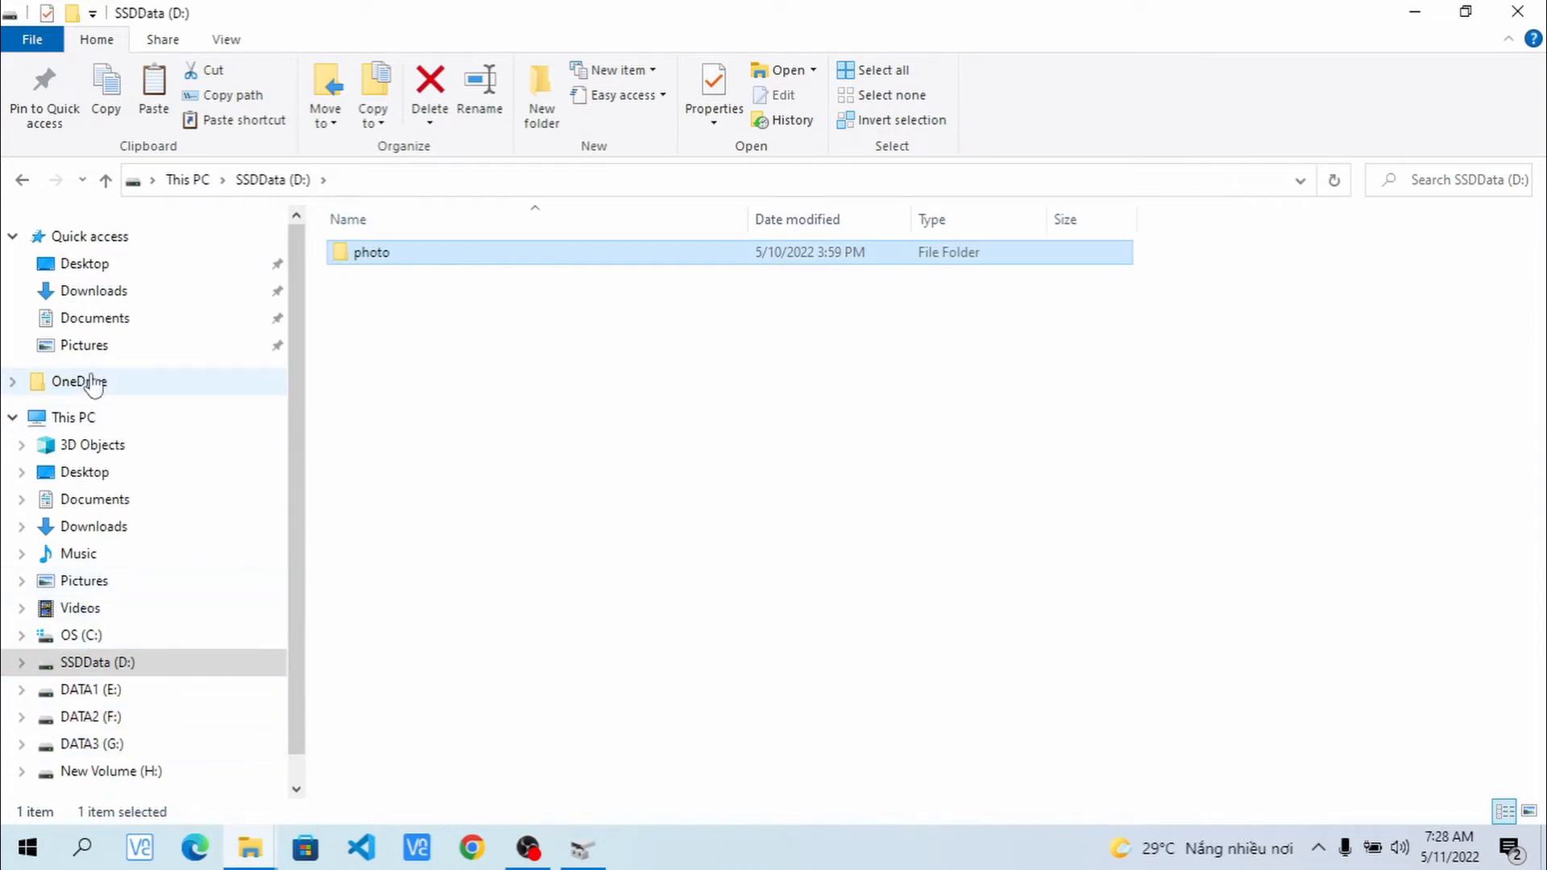
- Paste the photo folder into New Volume (H:) and minimize Explorer
left_click(81, 417)
left_click(733, 488)
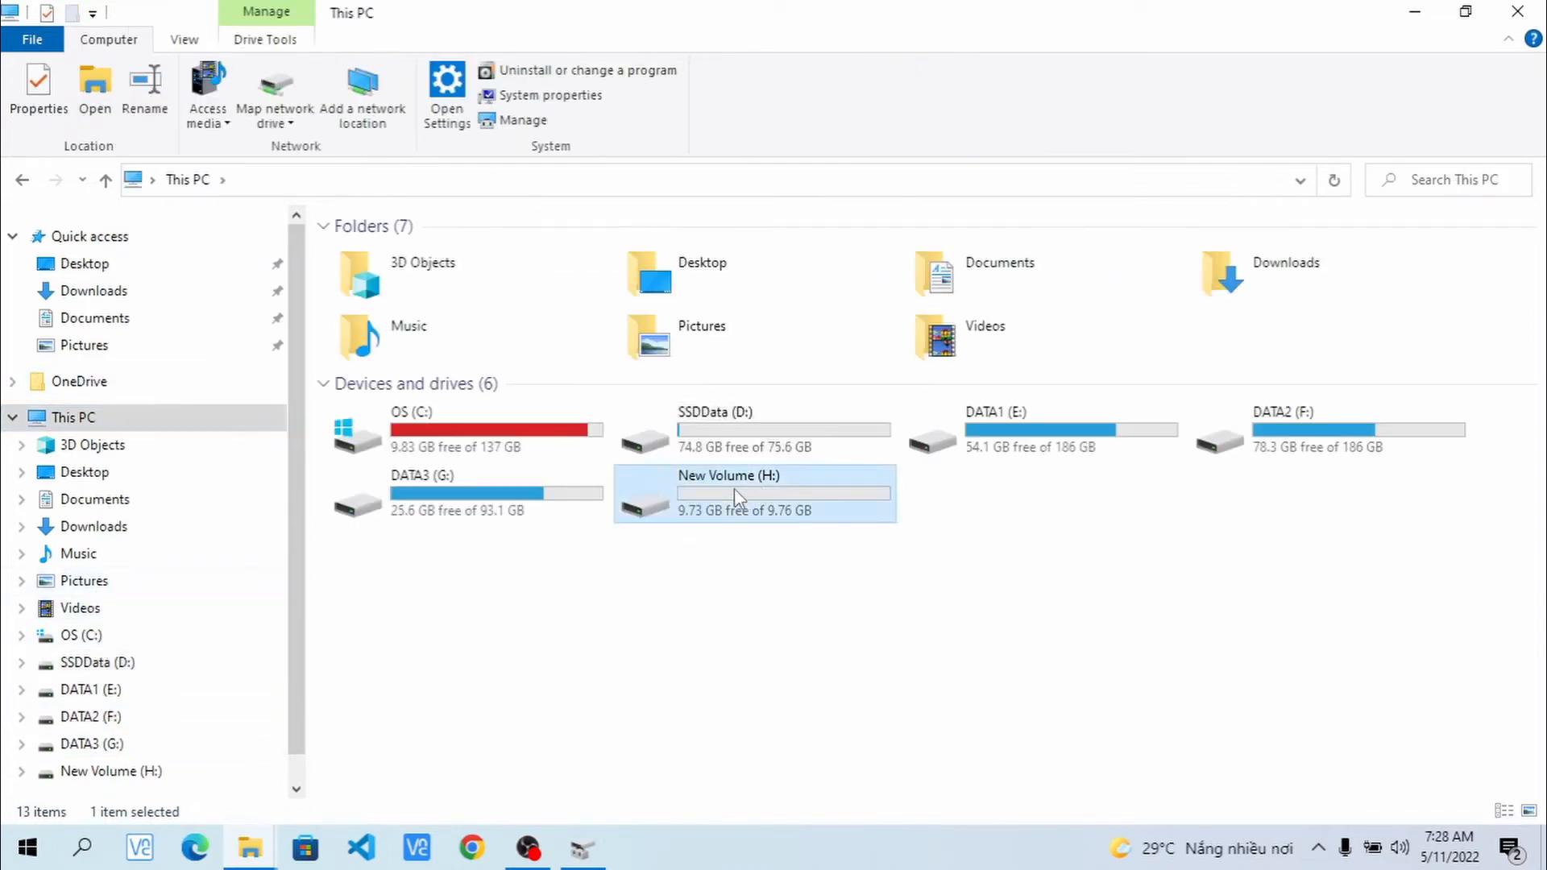
double_click(733, 488)
key("alt+Tab")
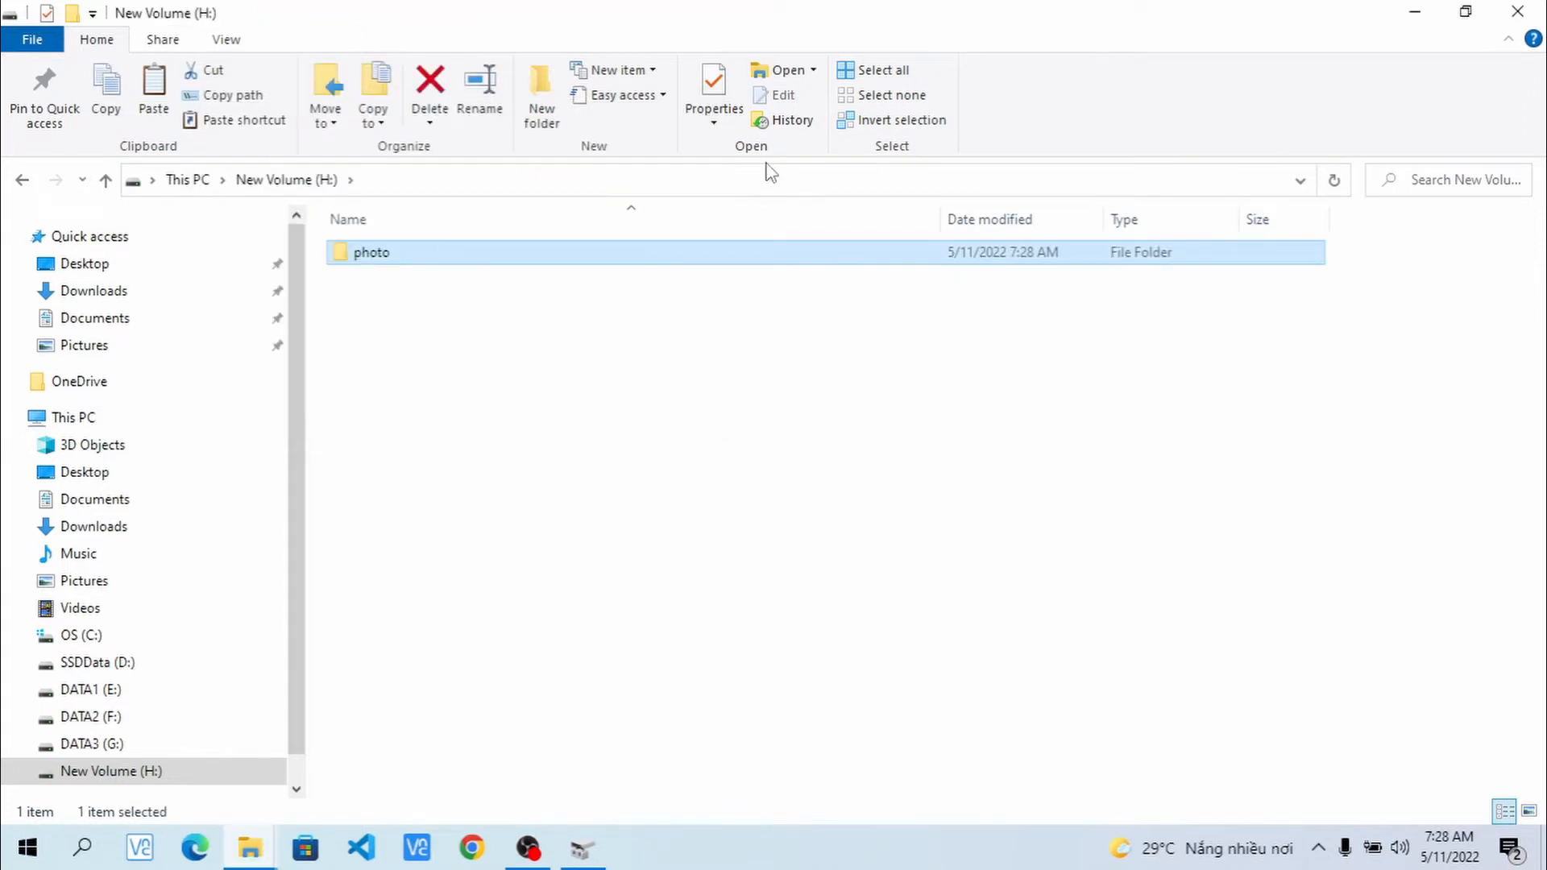
left_click(76, 417)
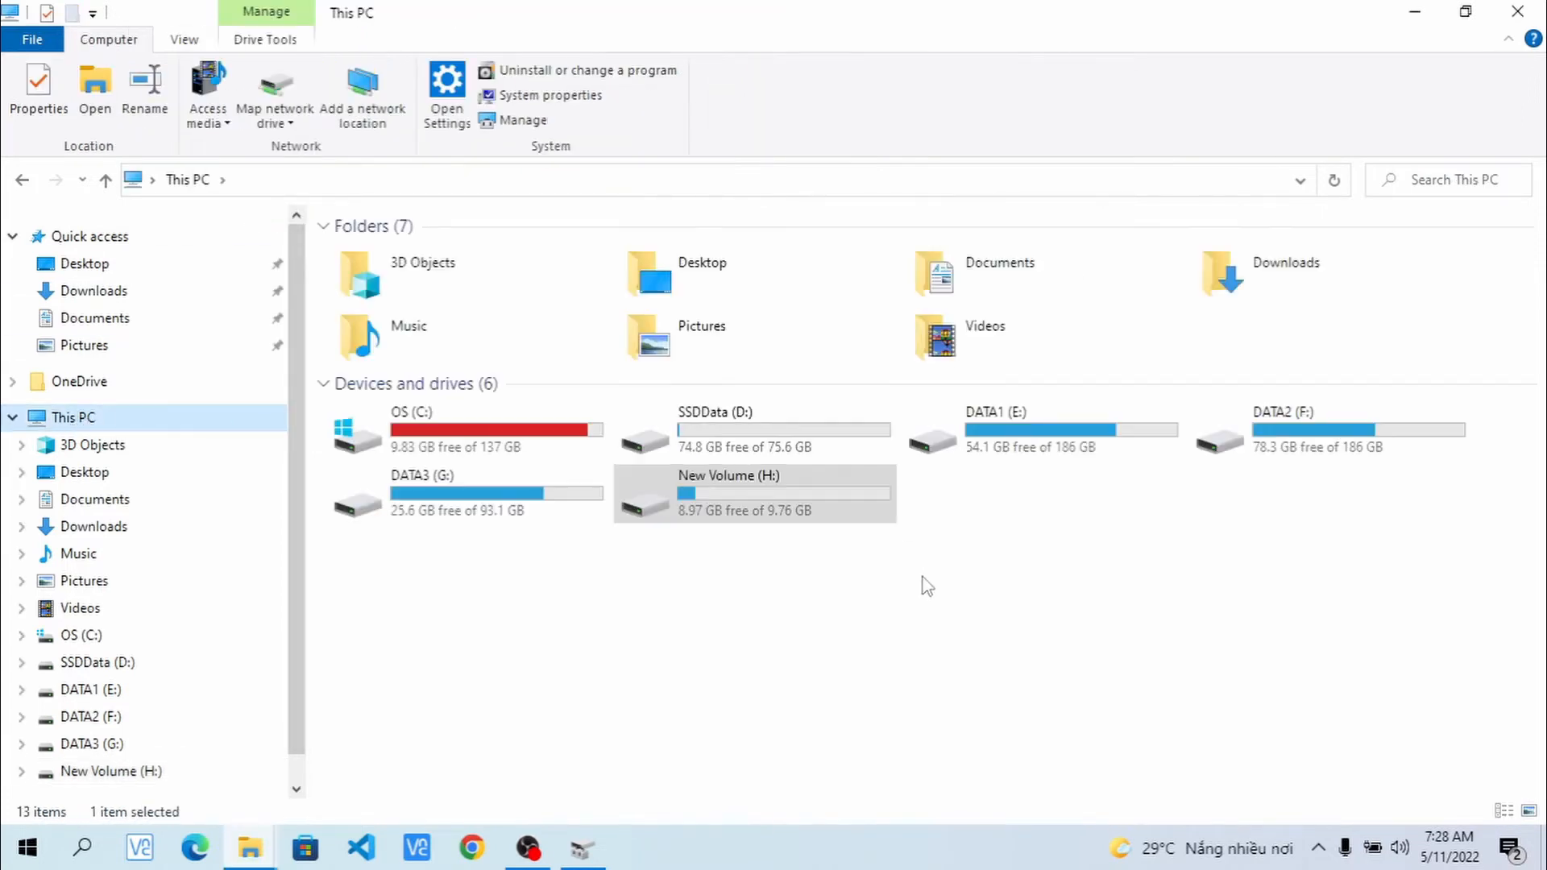
left_click(1415, 12)
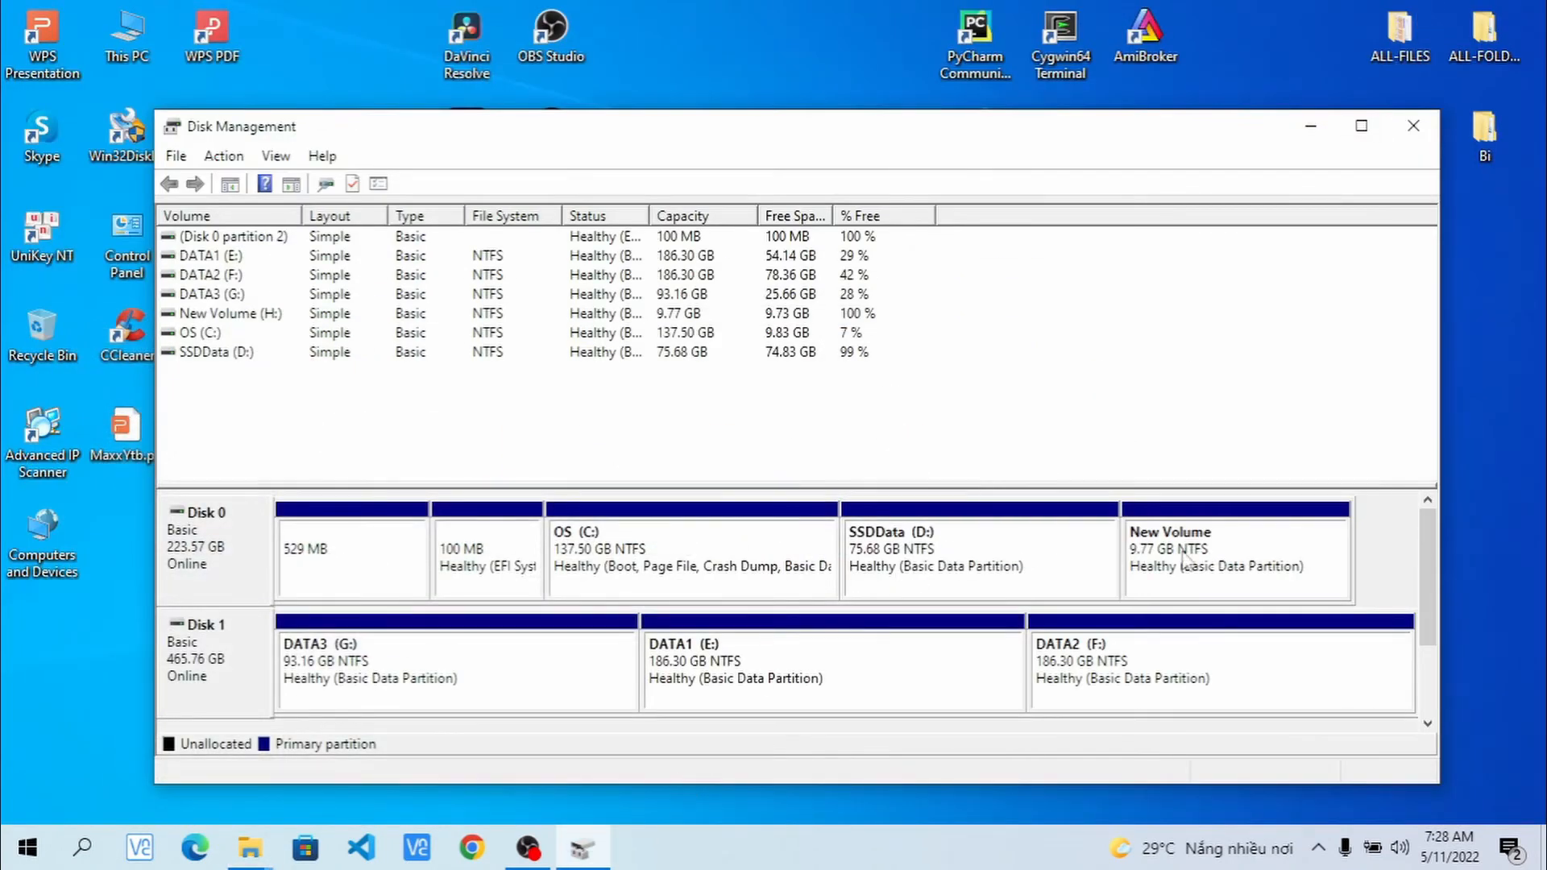
- Delete SSDData (D:), leaving 75.68 GB unallocated, and select OS (C:)
left_click(928, 556)
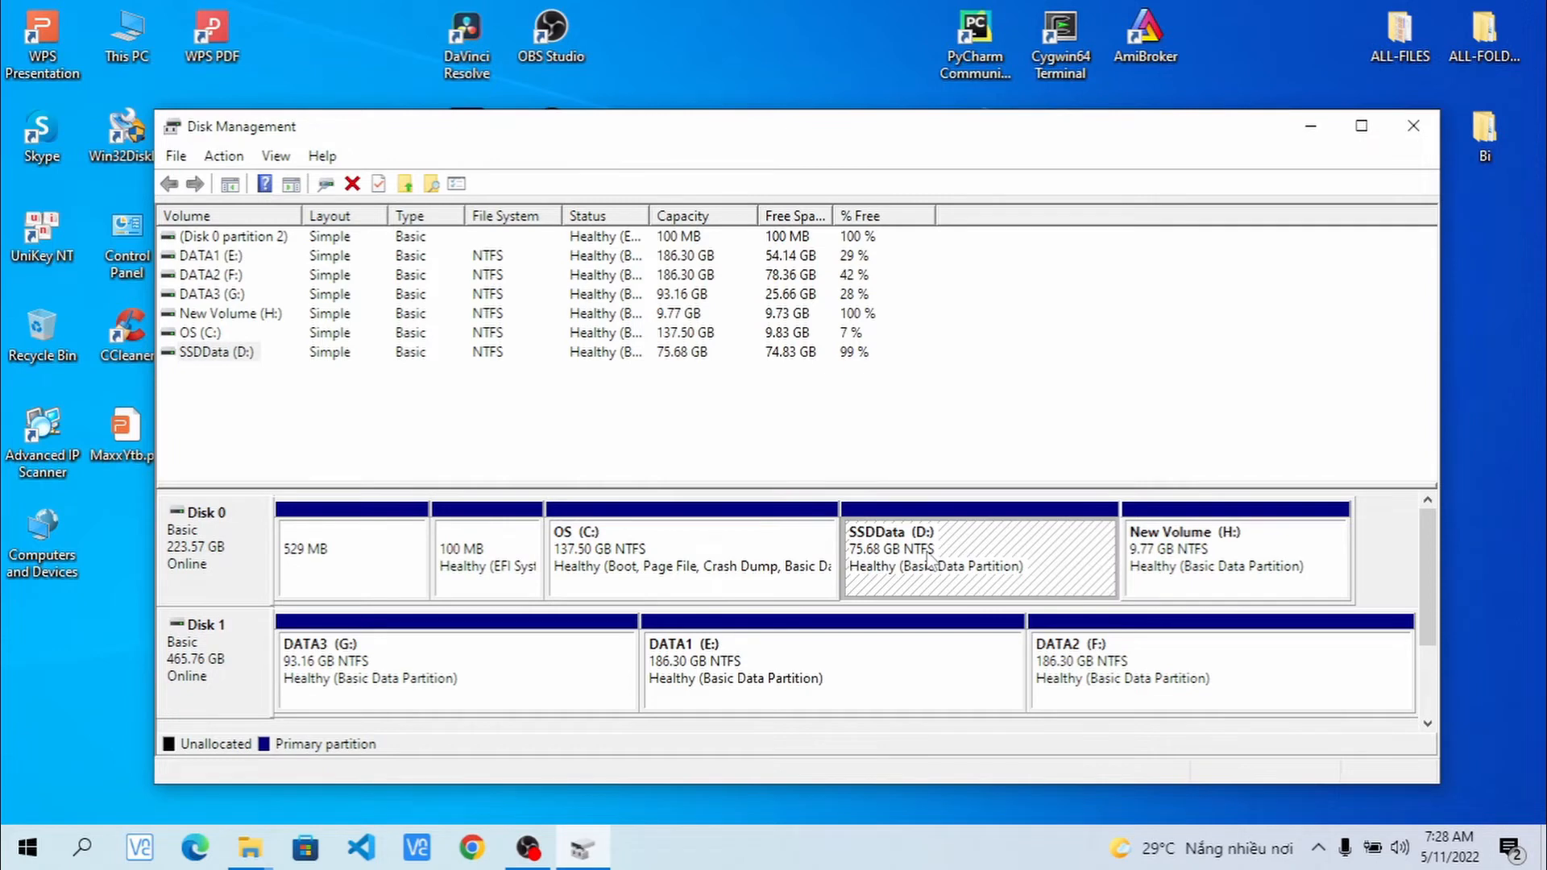
right_click(928, 556)
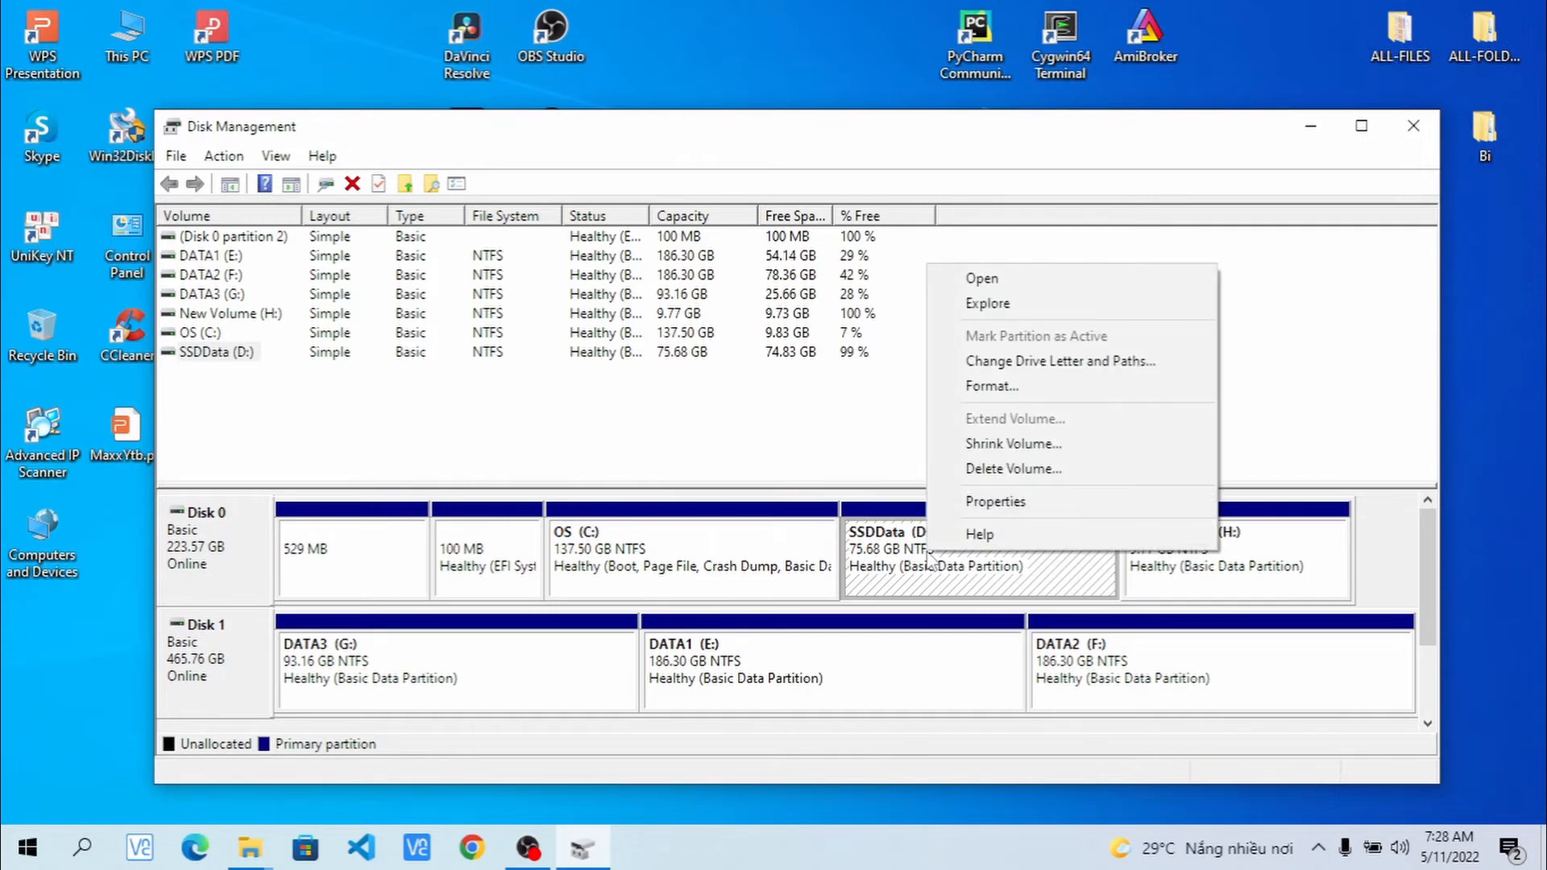
left_click(1010, 470)
left_click(864, 506)
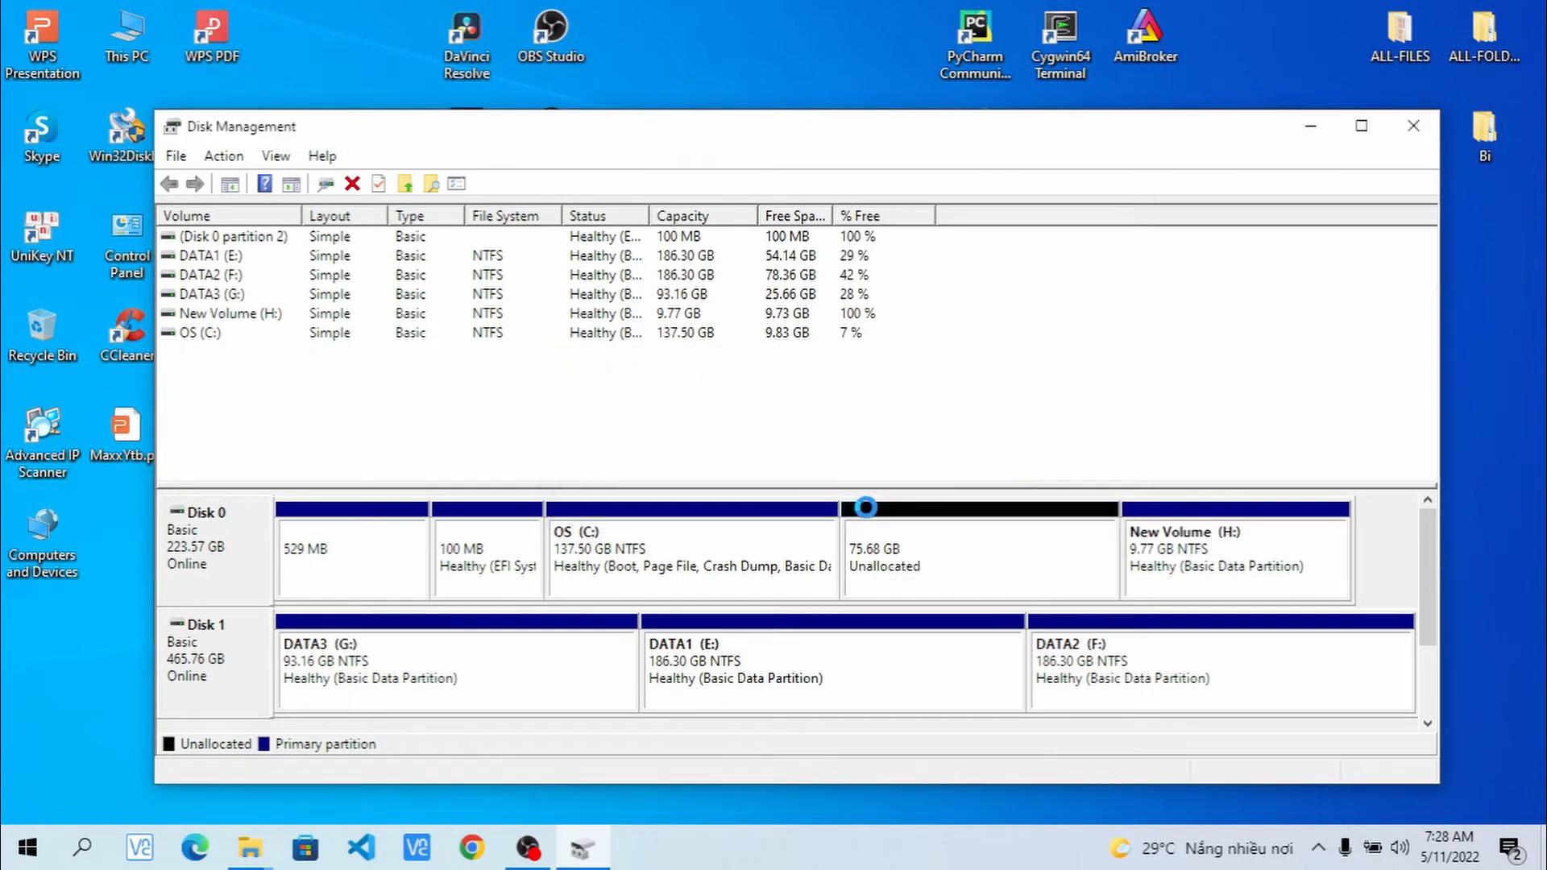
right_click(919, 547)
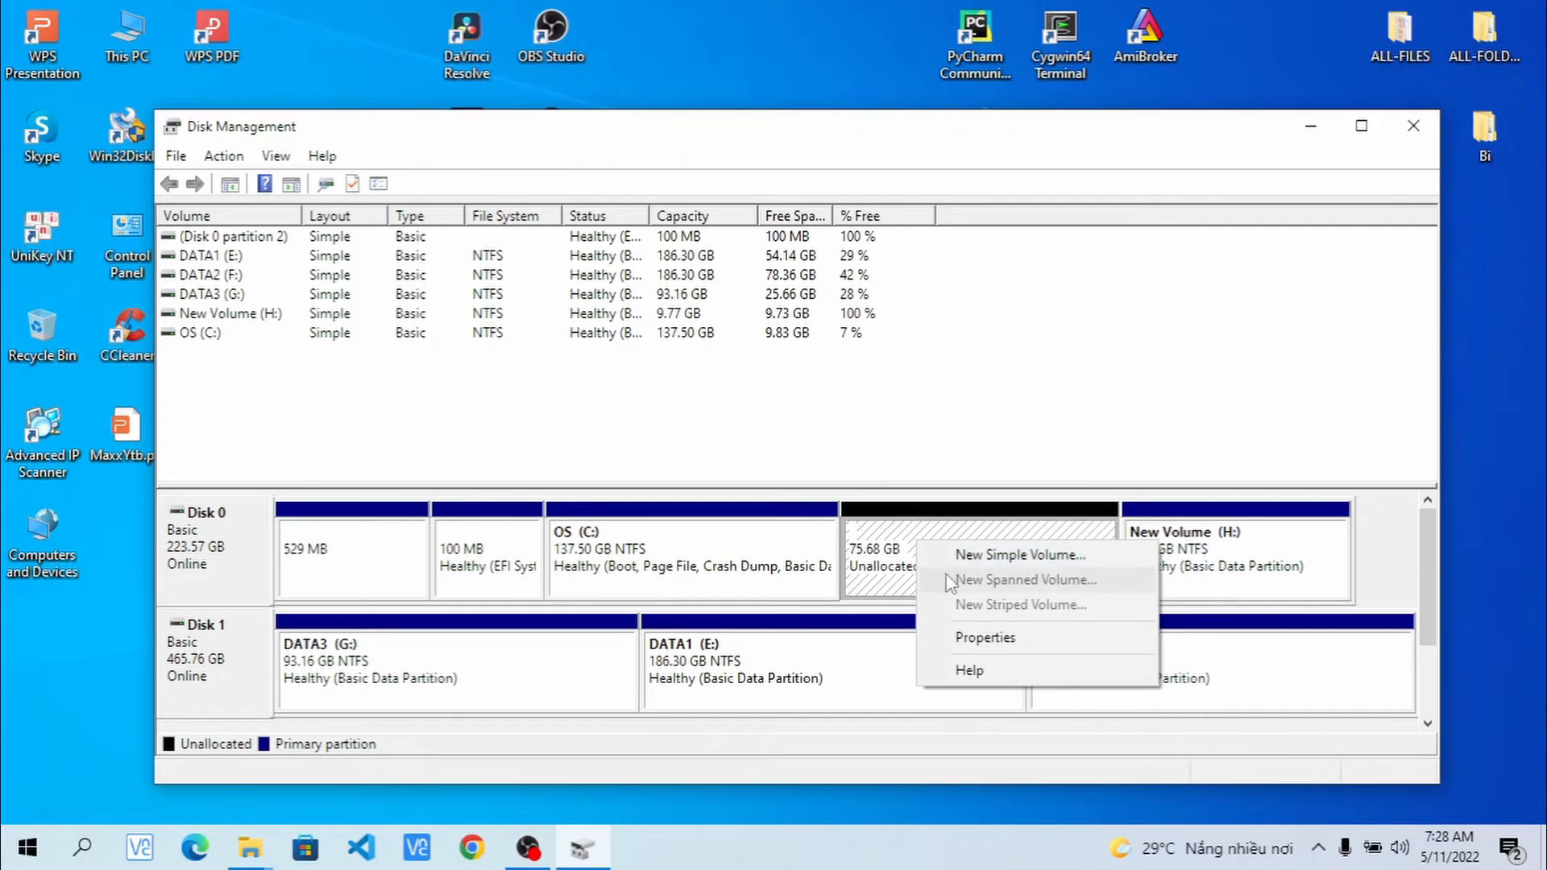
left_click(742, 568)
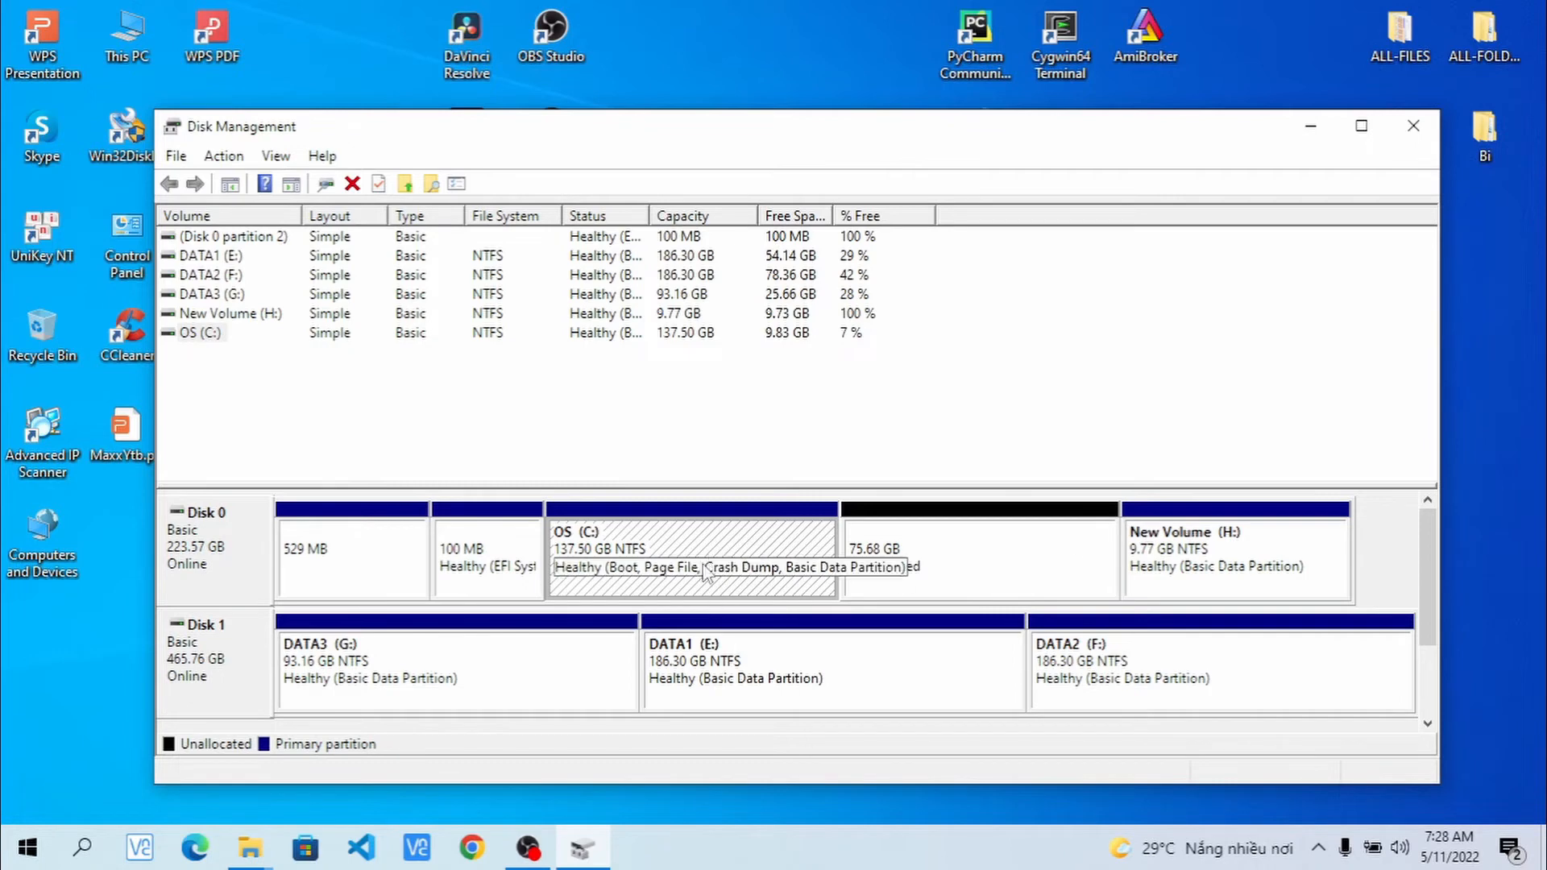
- Extend OS (C:) with all 77499 MB of unallocated space from Disk 0
right_click(706, 568)
left_click(760, 426)
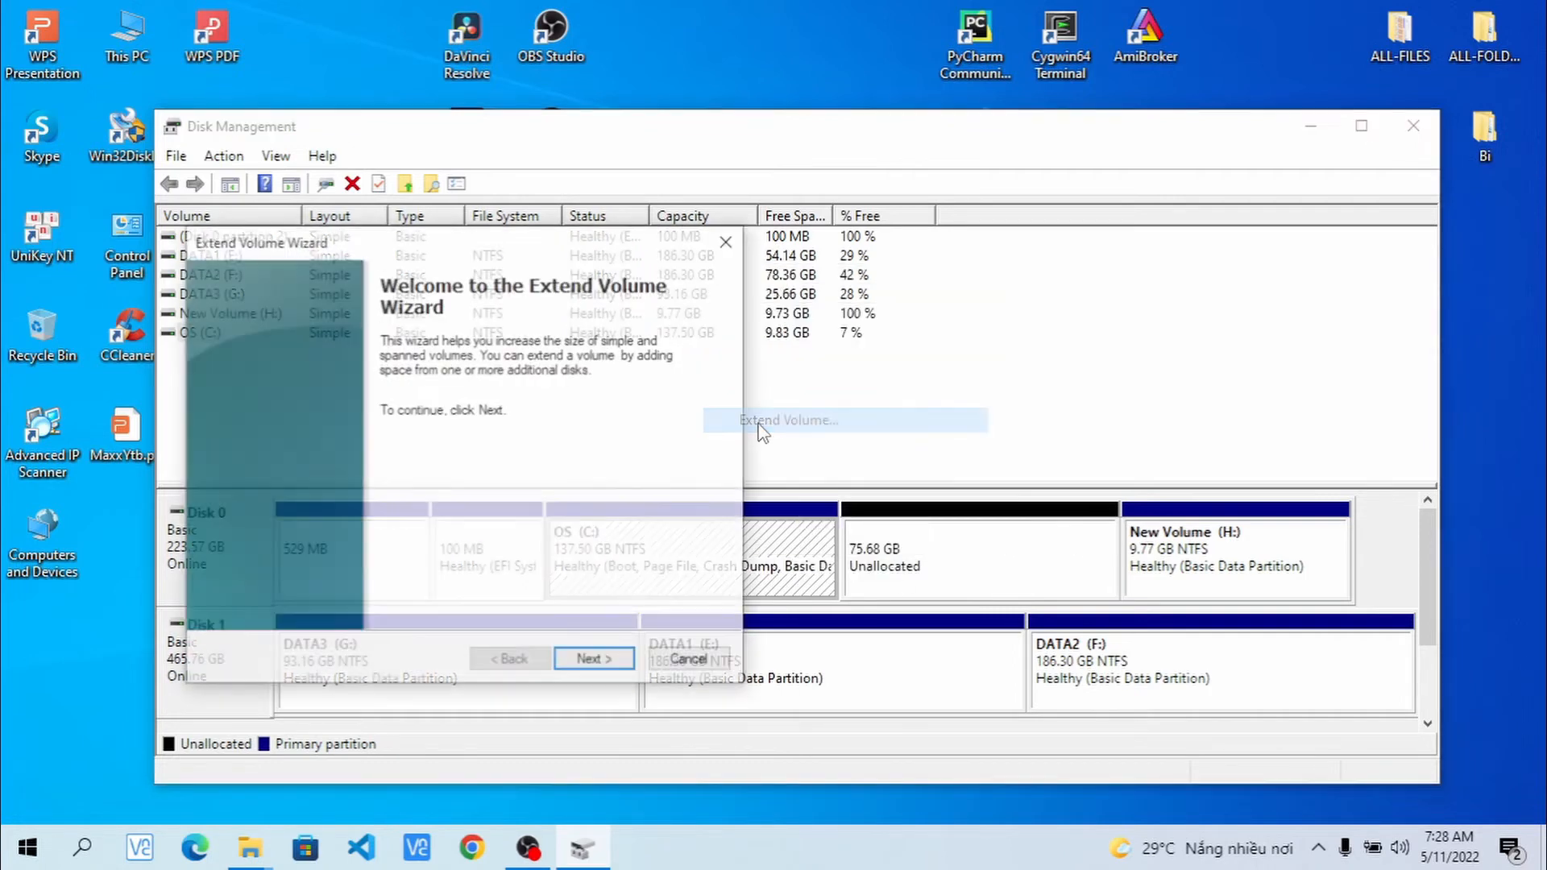
left_click(609, 657)
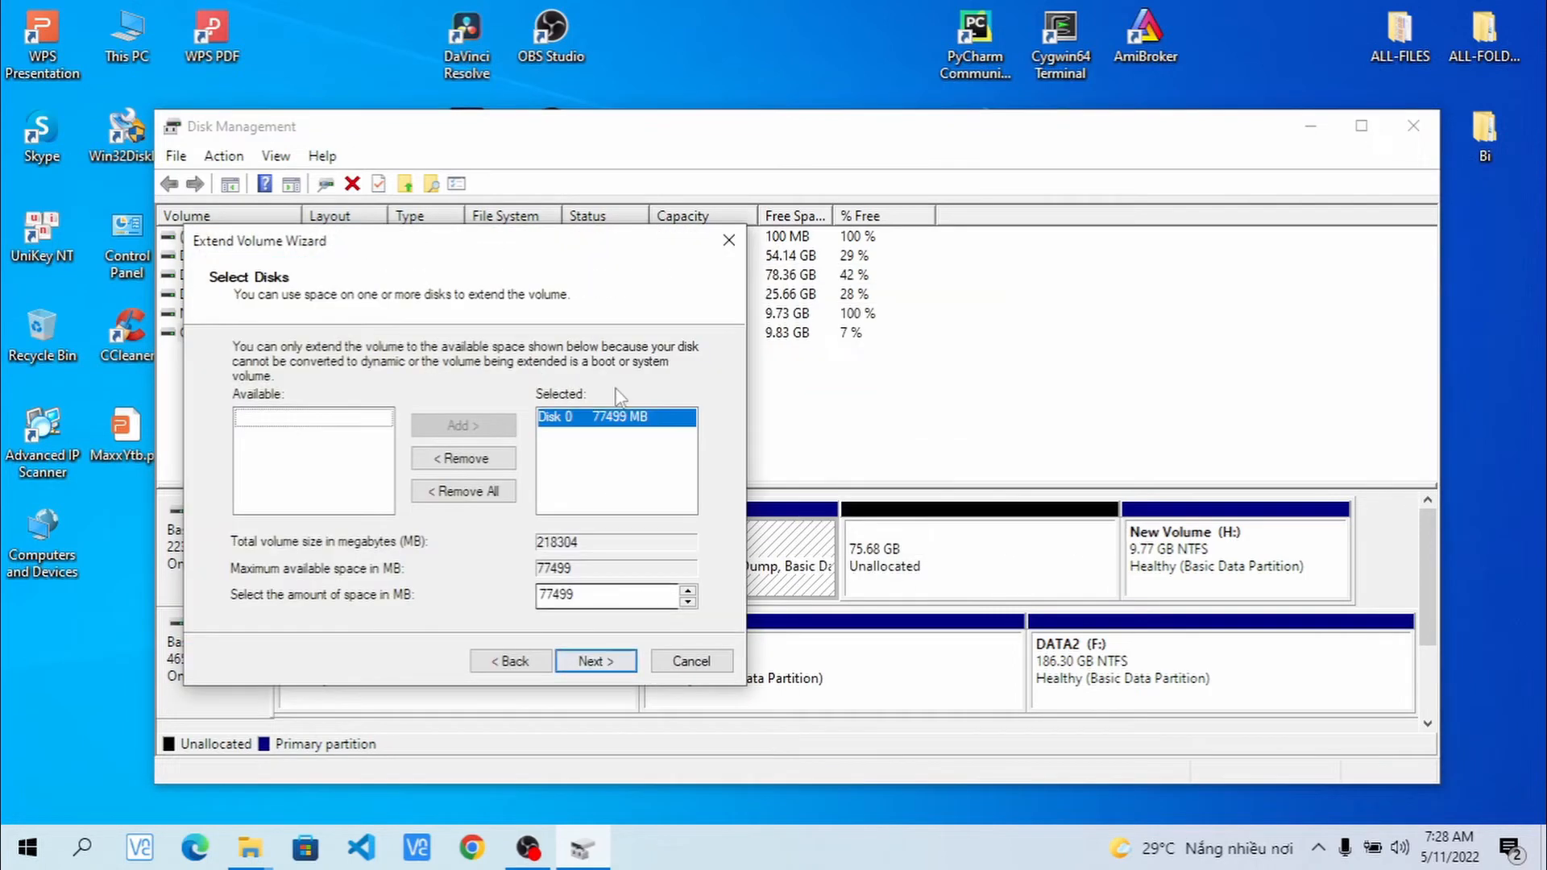
left_click(600, 661)
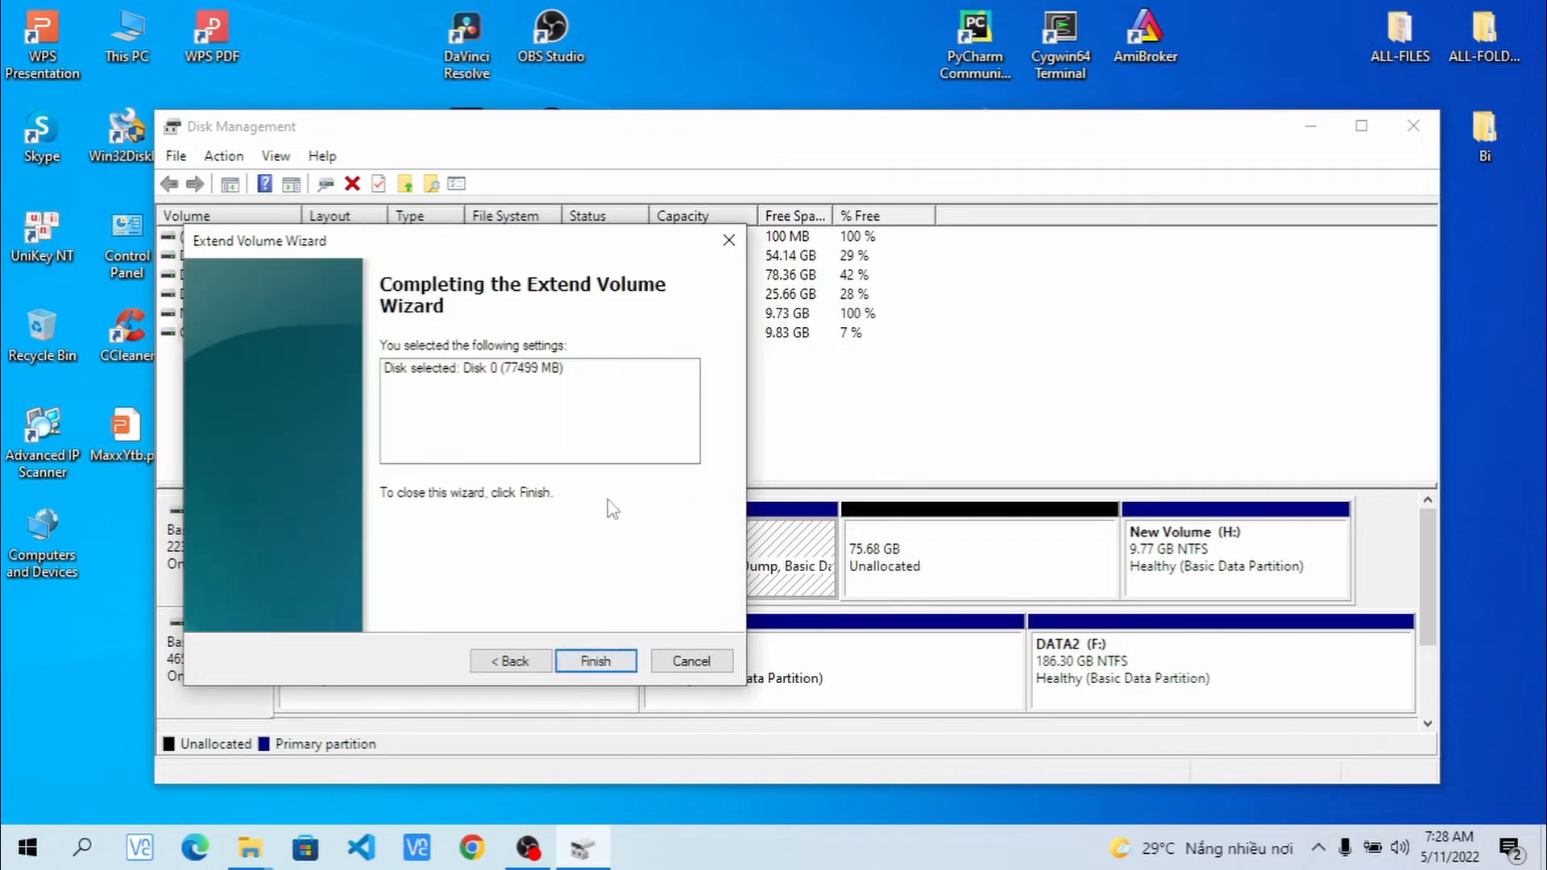
left_click(622, 665)
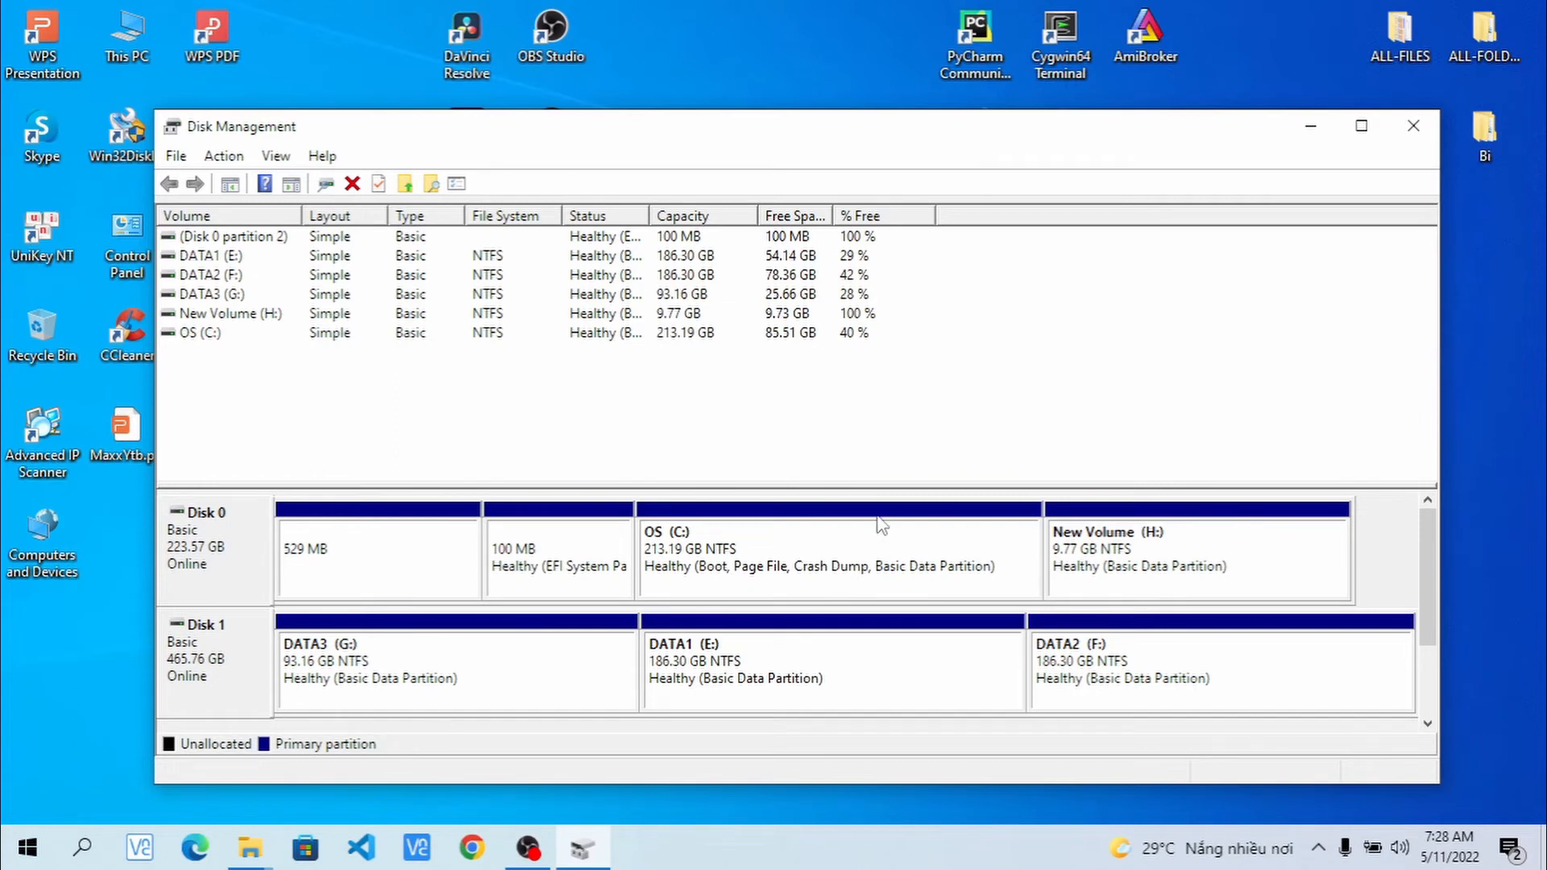
- Change the New Volume (H:) label to SSDData in its Properties and apply it
right_click(1188, 538)
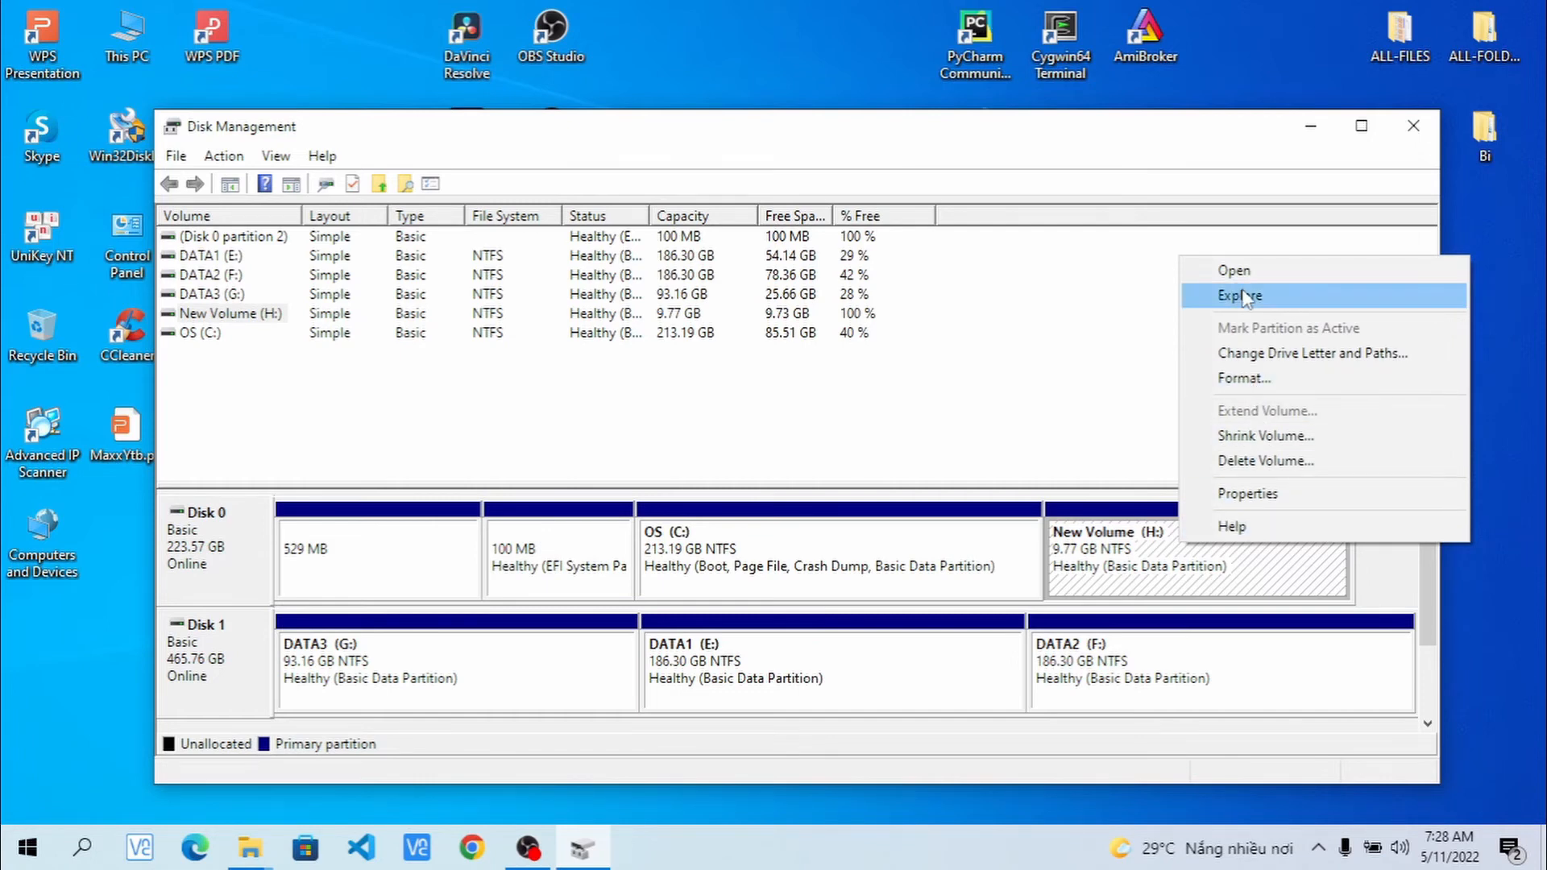
double_click(1251, 504)
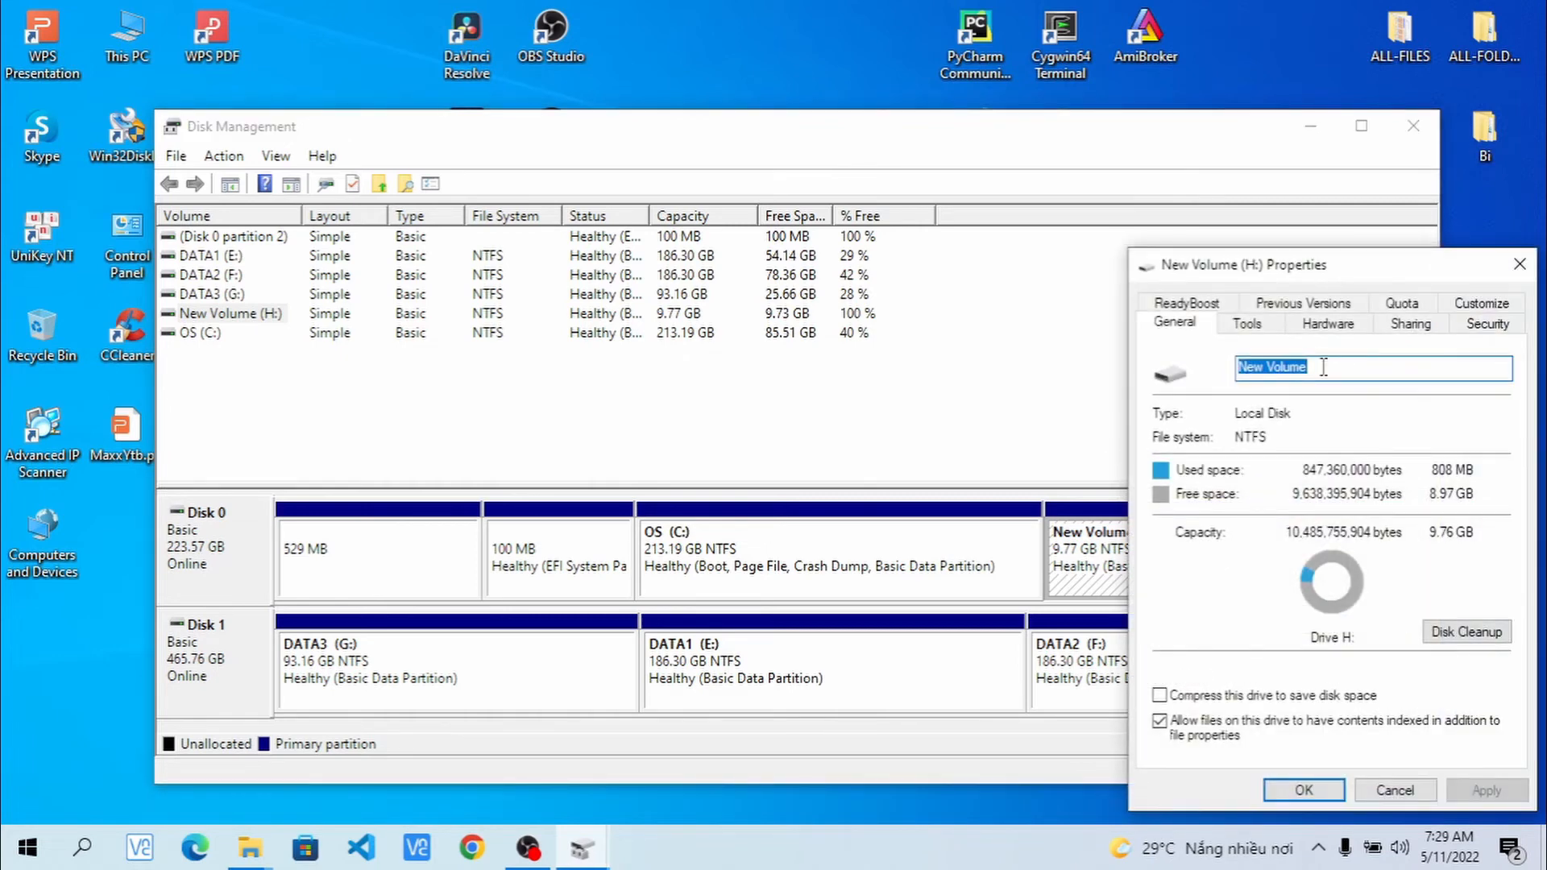
type("SSDData")
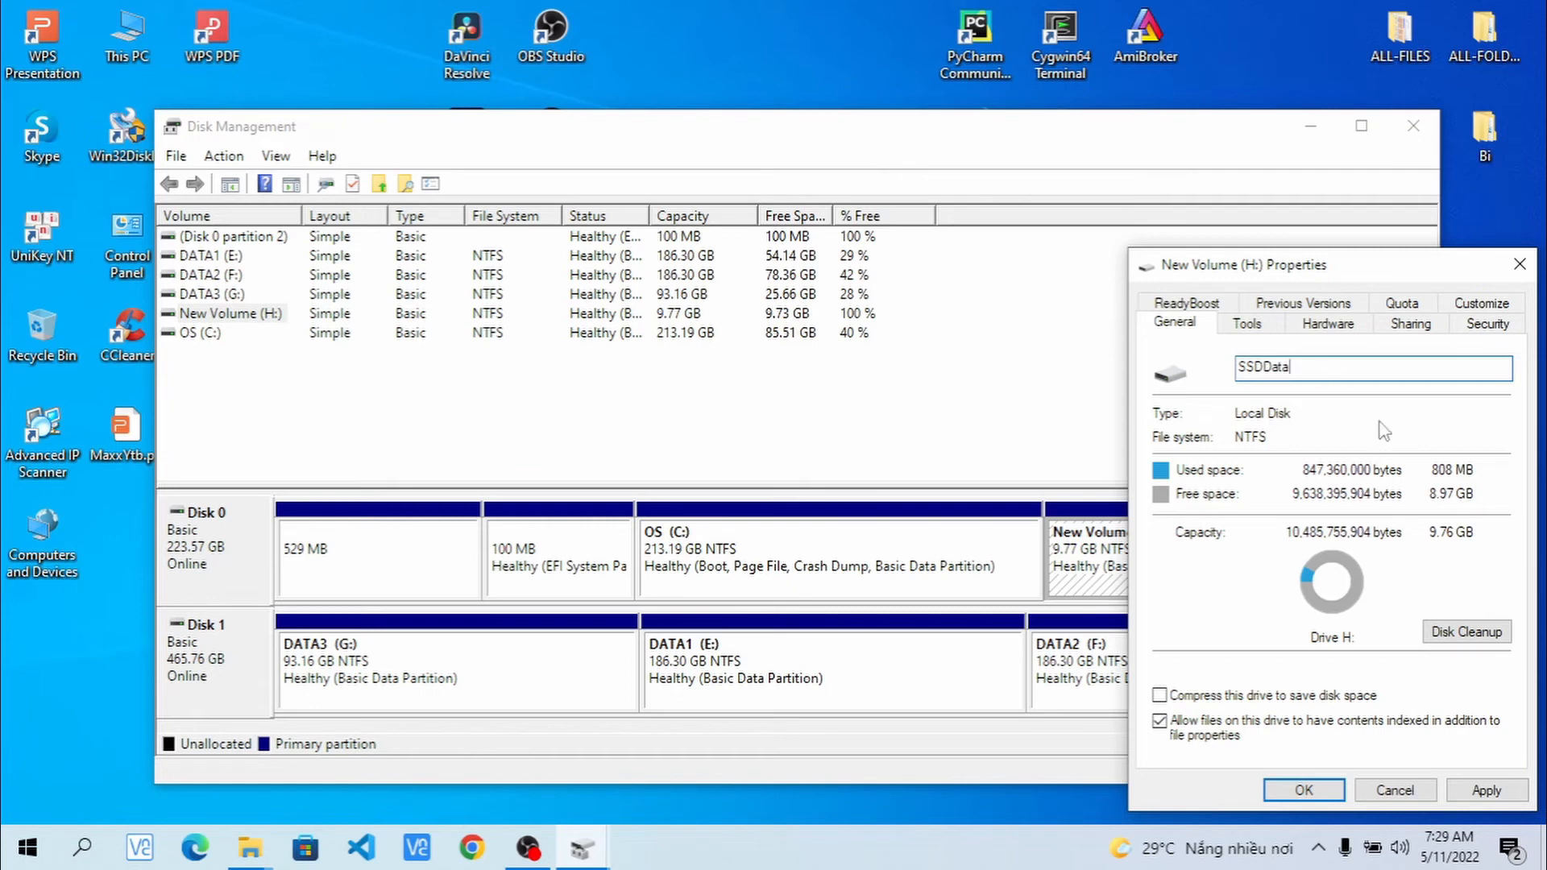
left_click(1481, 793)
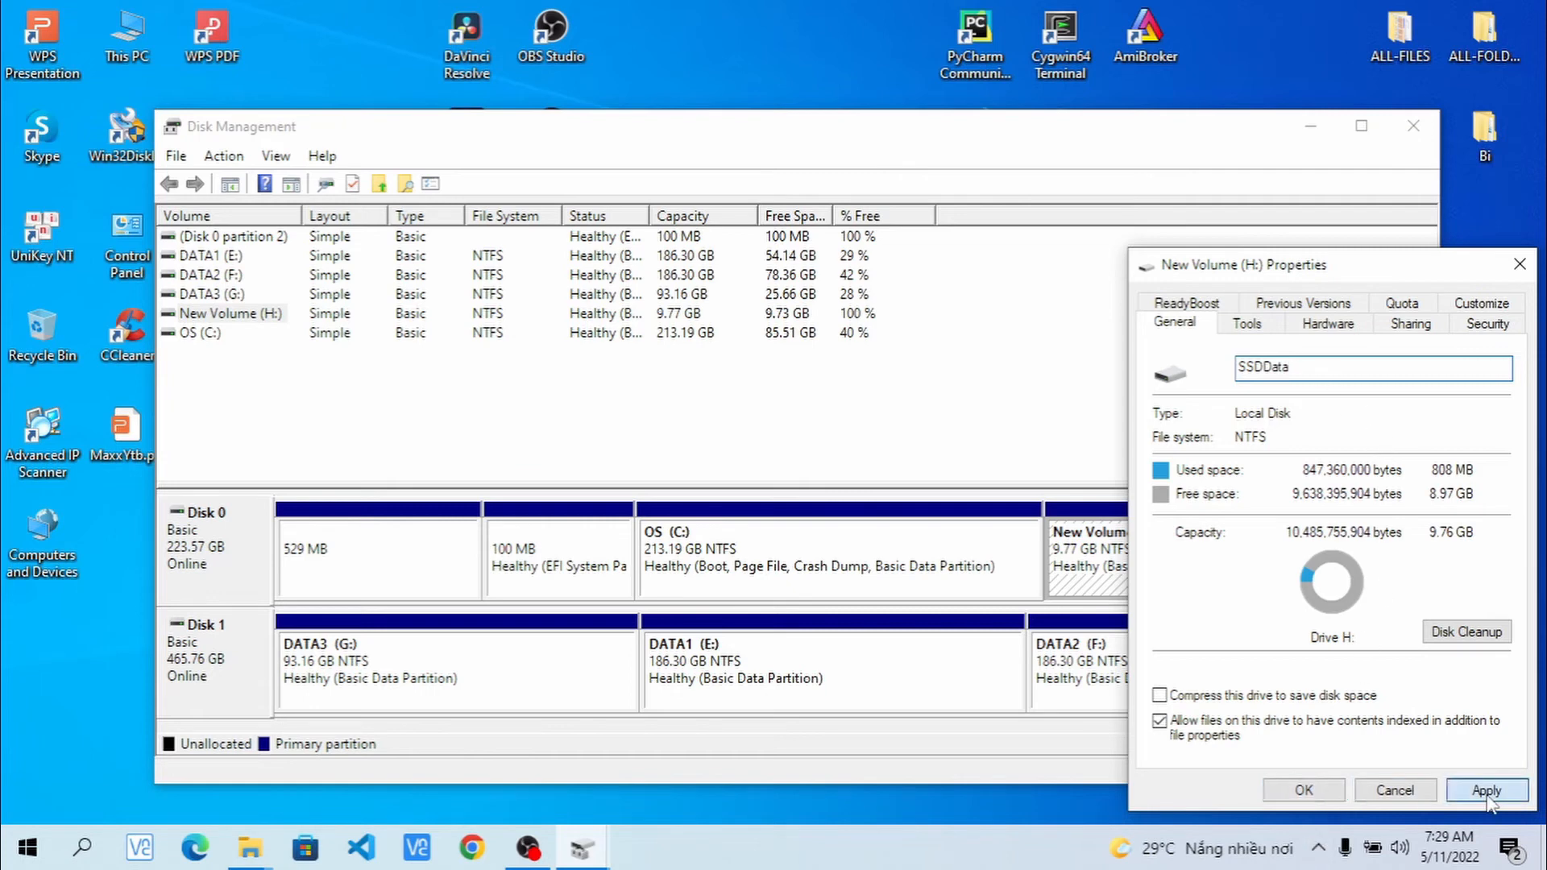
left_click(1328, 790)
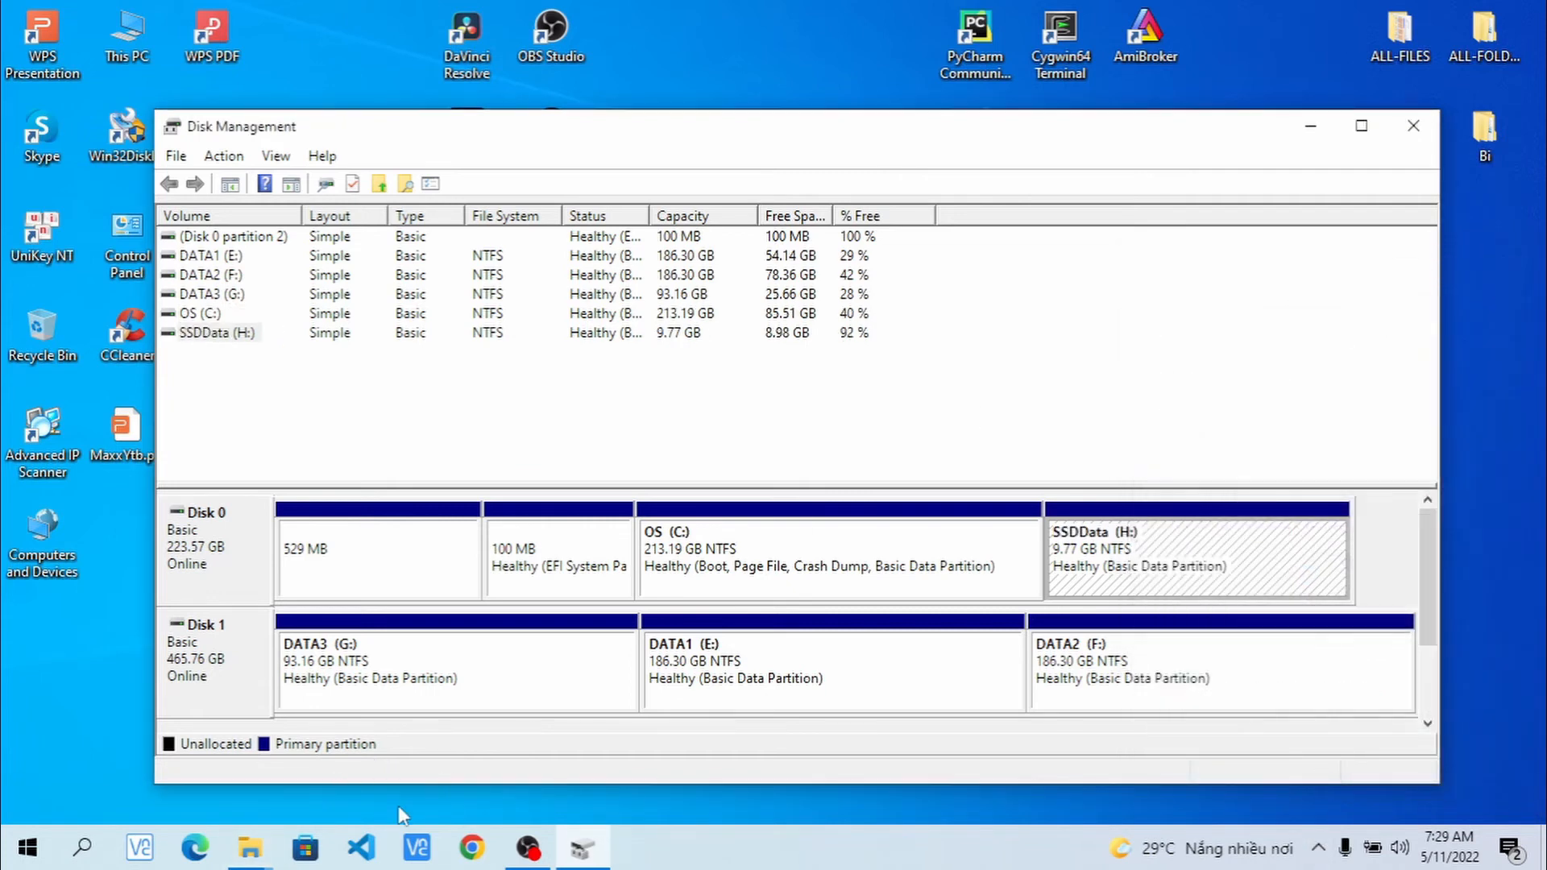
left_click(250, 848)
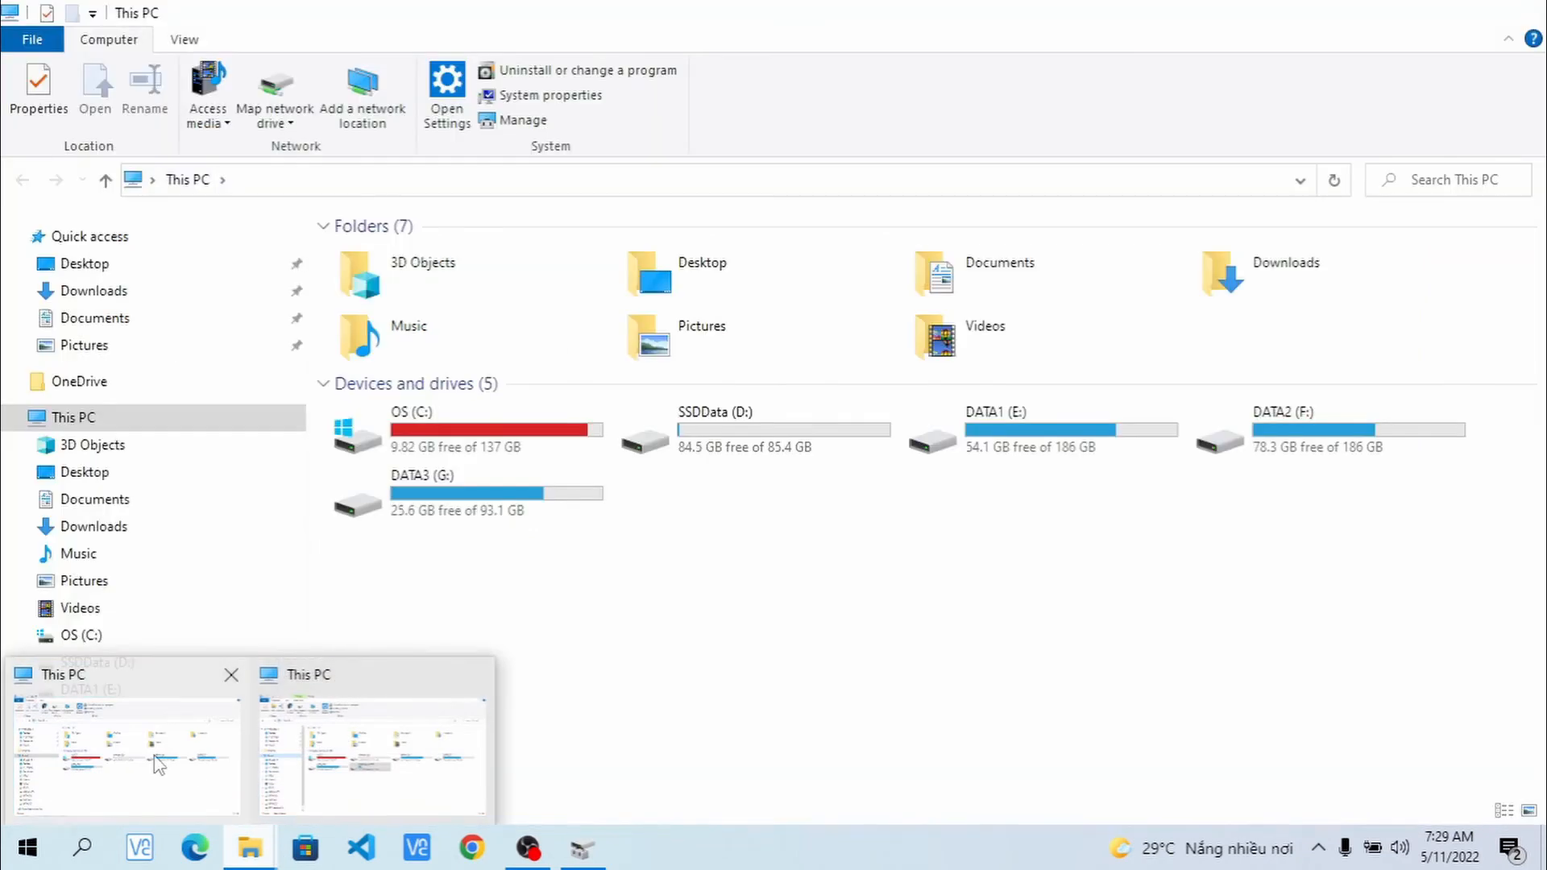
- Refresh This PC, open SSDData (H:) to see the photo folder, and confirm C: at 213 GB
left_click(154, 758)
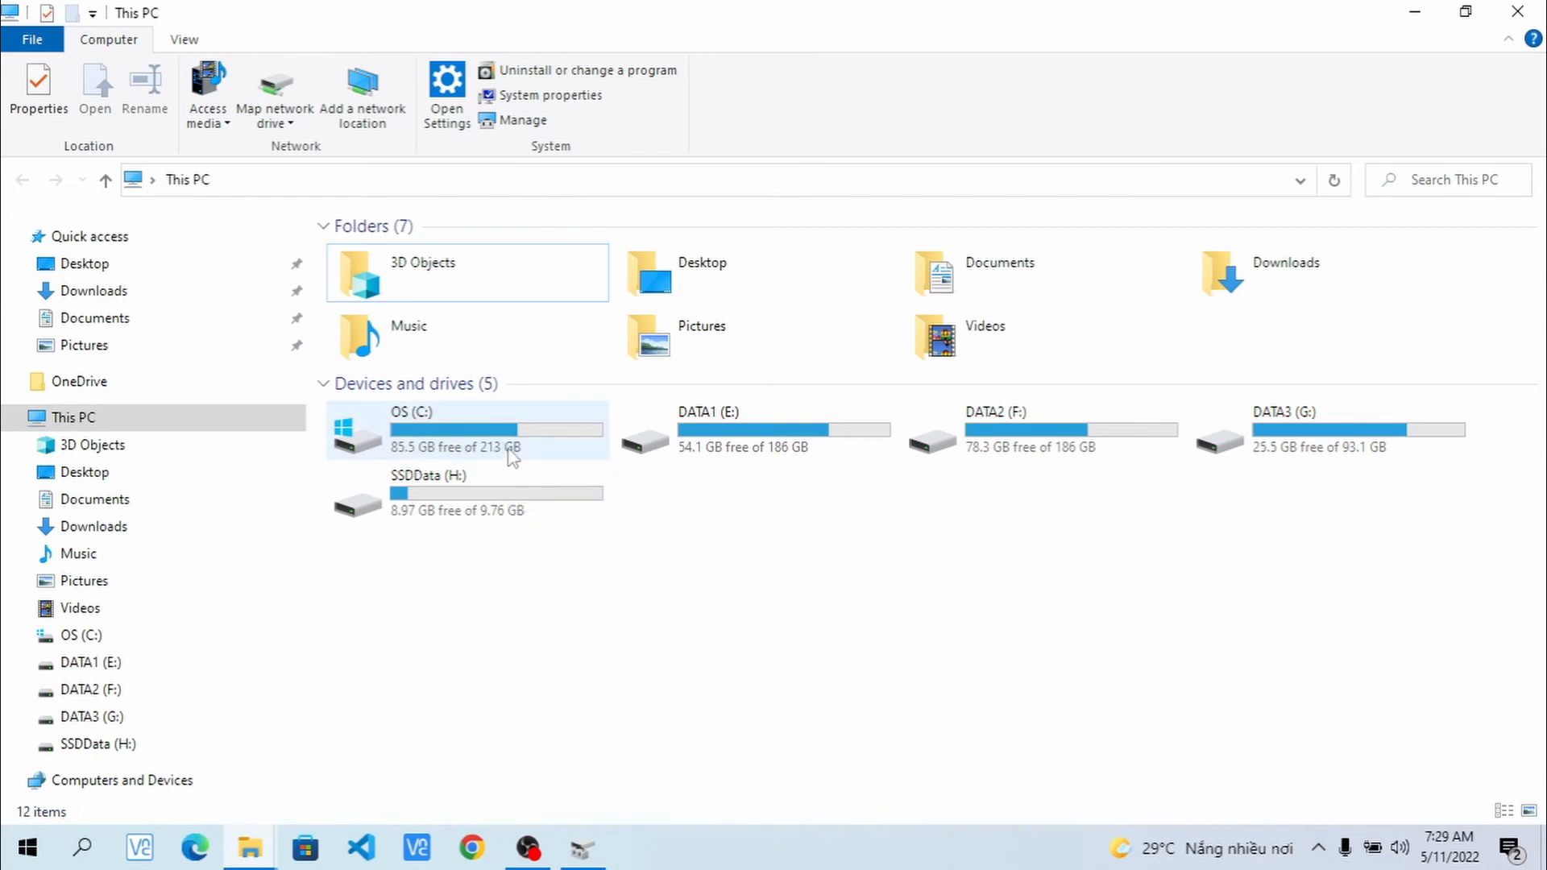
right_click(815, 533)
left_click(901, 625)
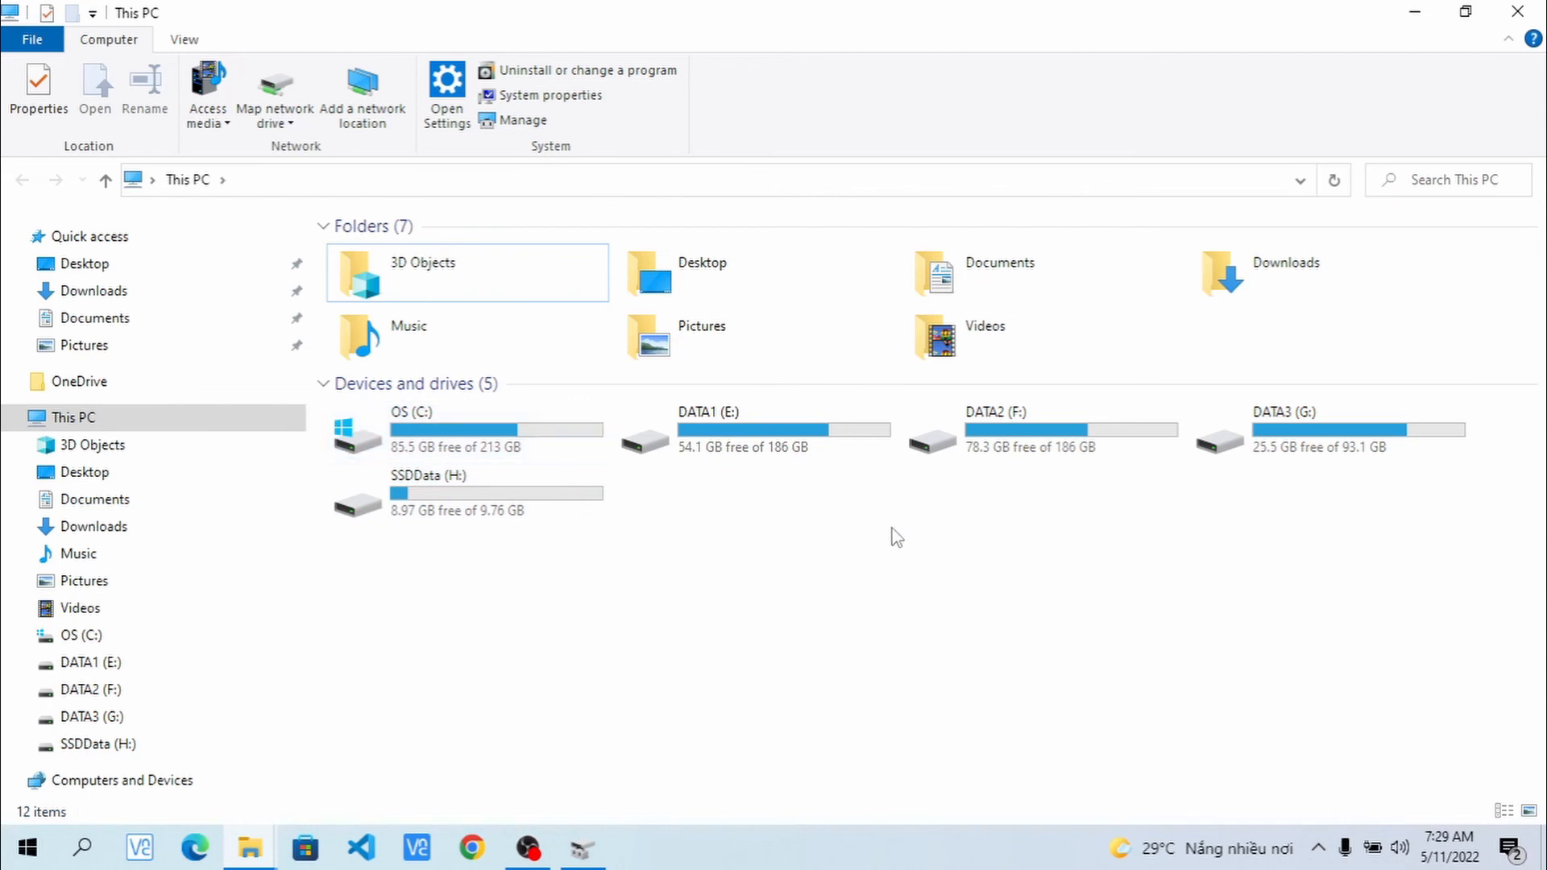
double_click(483, 514)
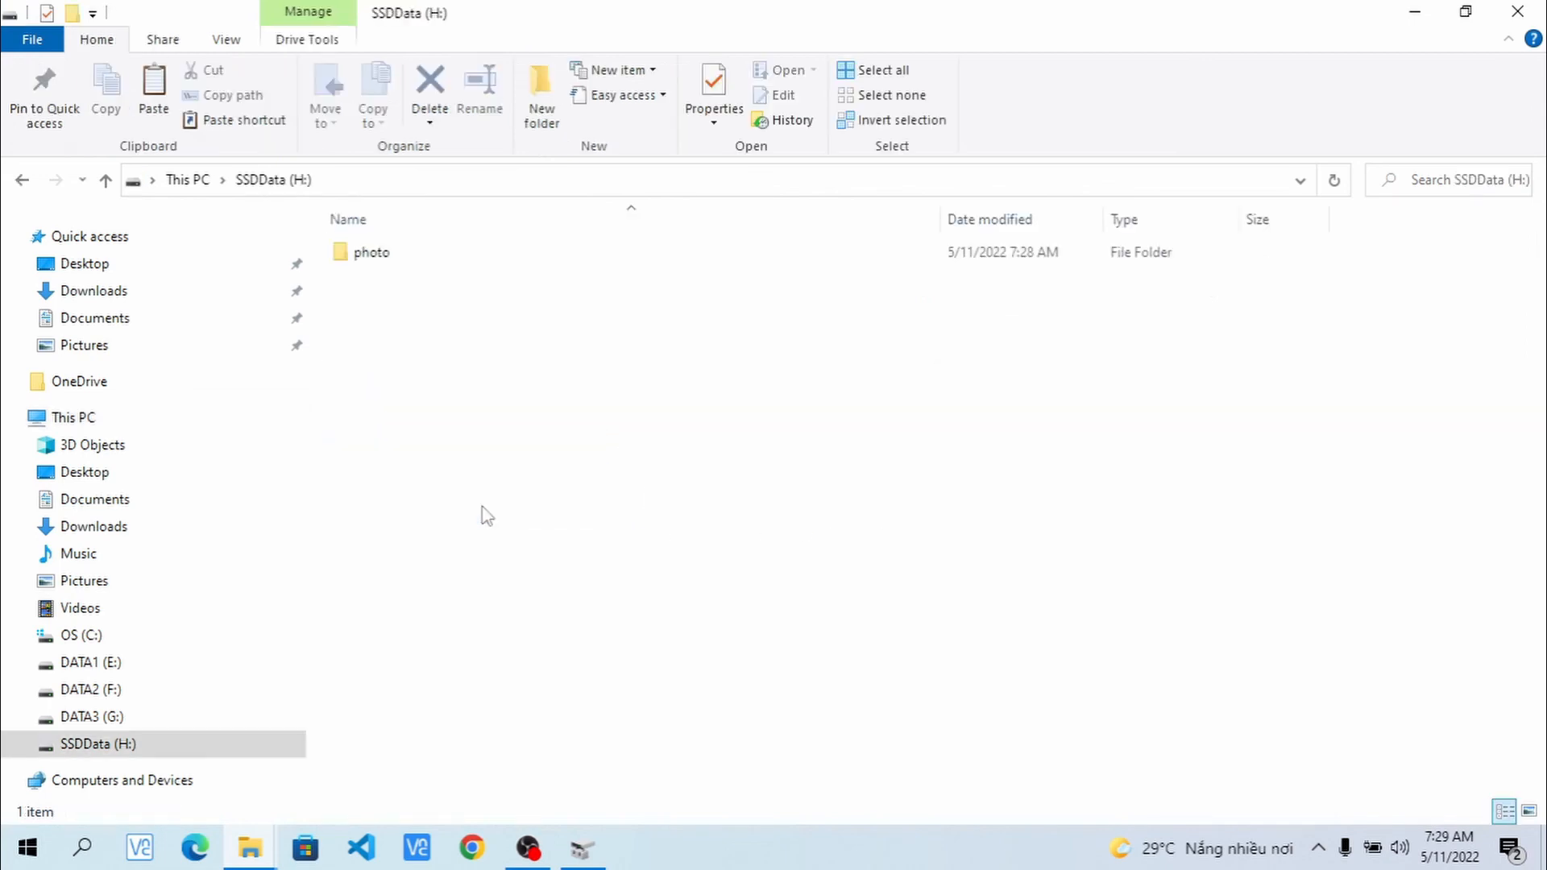
left_click(21, 182)
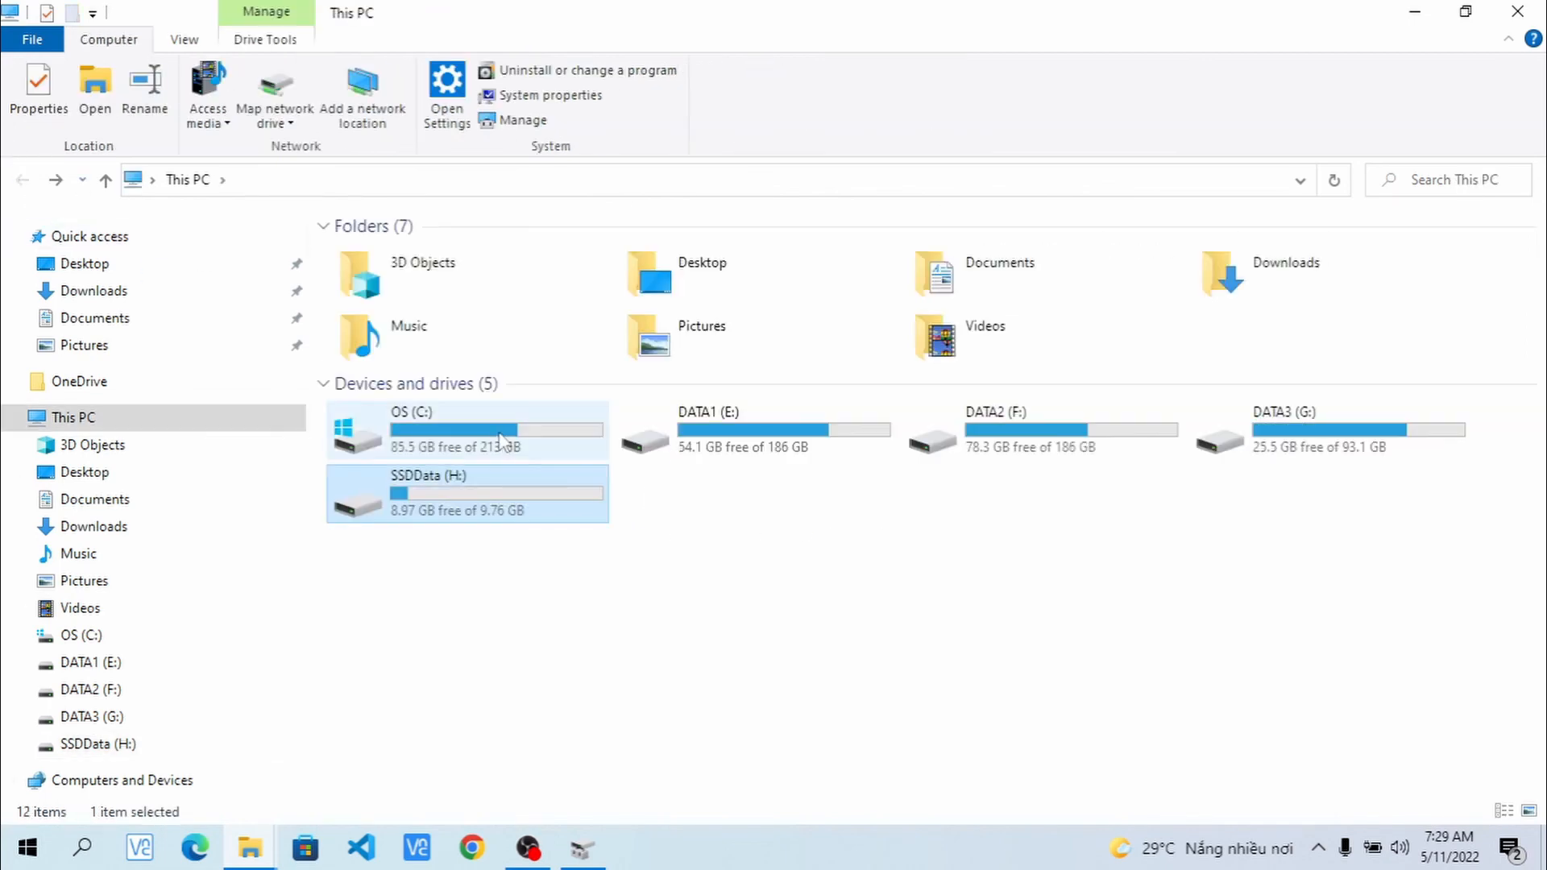
left_click(519, 453)
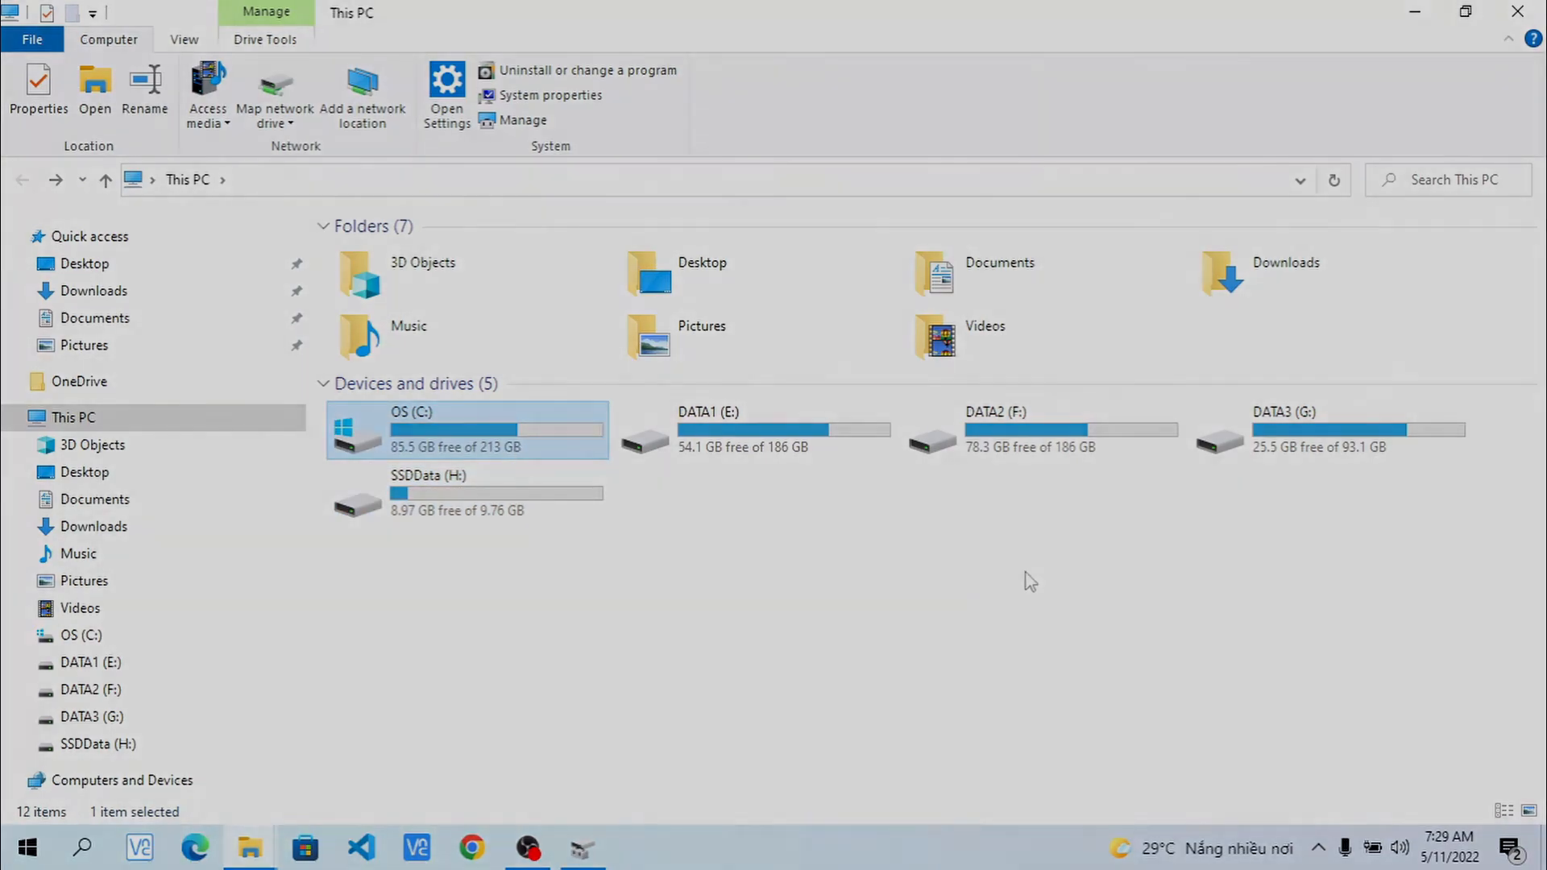
left_click(982, 588)
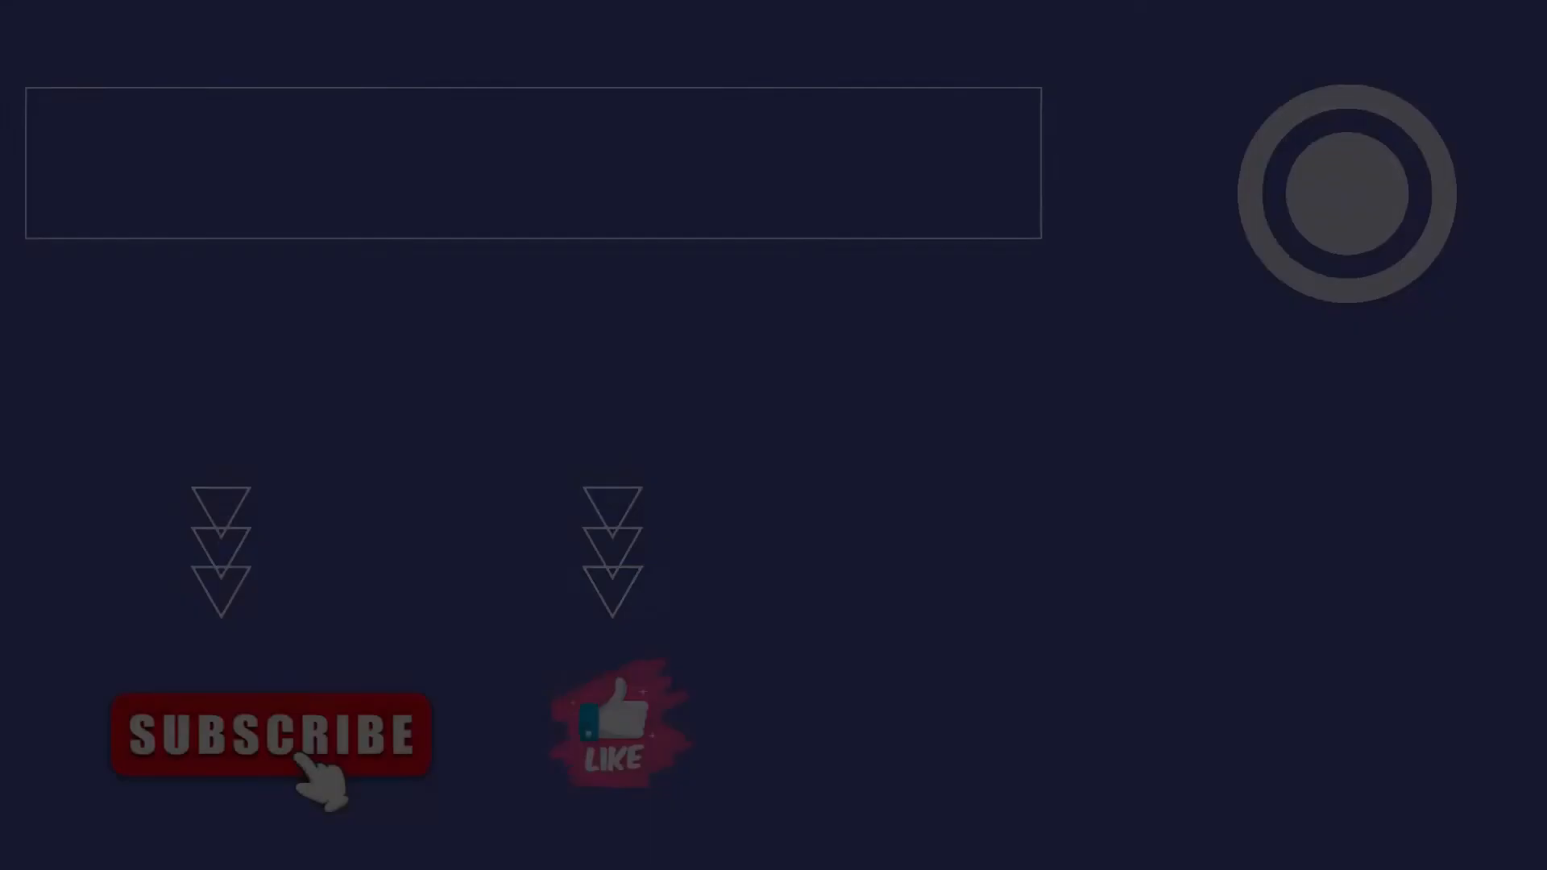